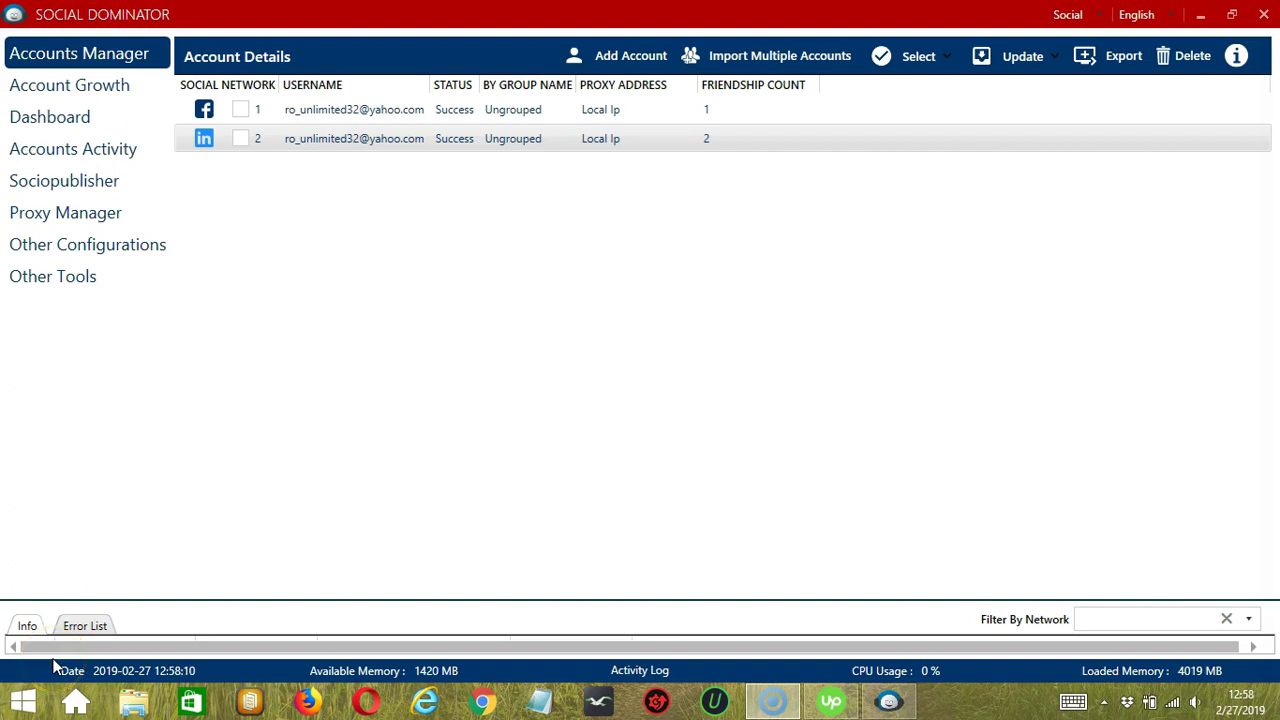
Select the LinkedIn account in the Accounts Manager list
{"action": "left_click", "coordinate": [63, 589]}
Go to the LinkedIn account's automation tools from its context menu
{"action": "right_click", "coordinate": [322, 138]}
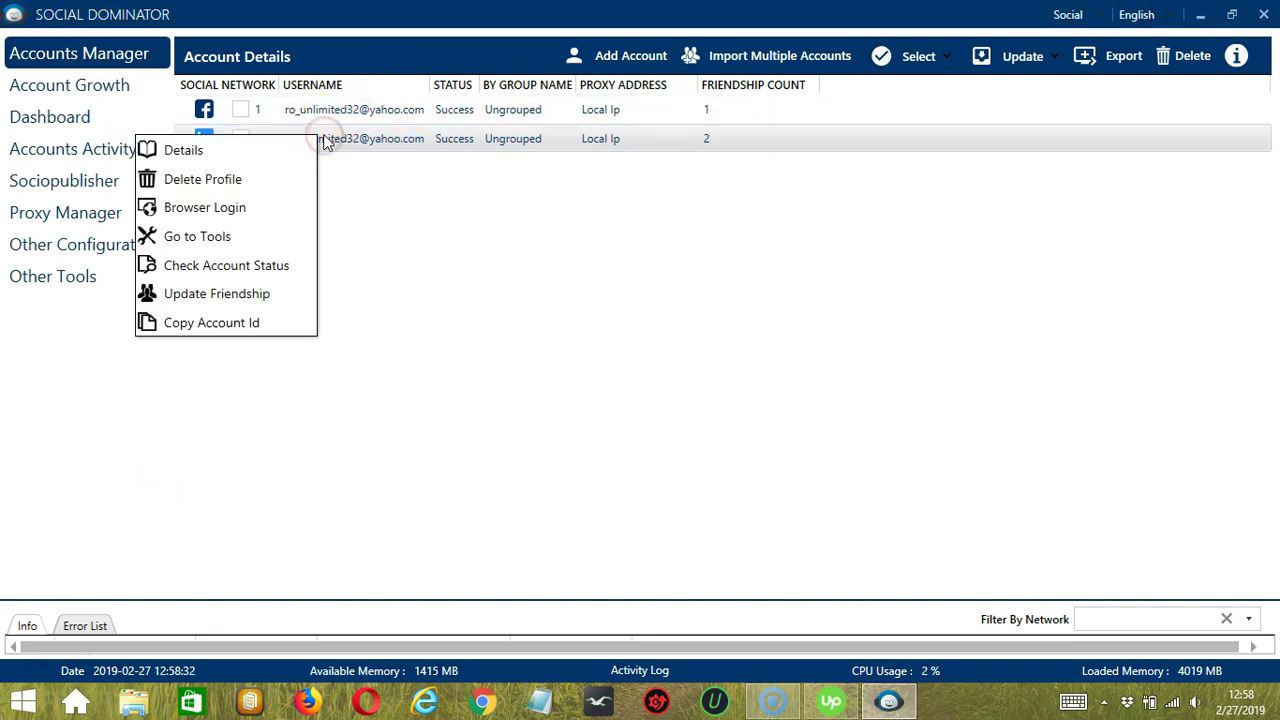
{"action": "left_click", "coordinate": [240, 238]}
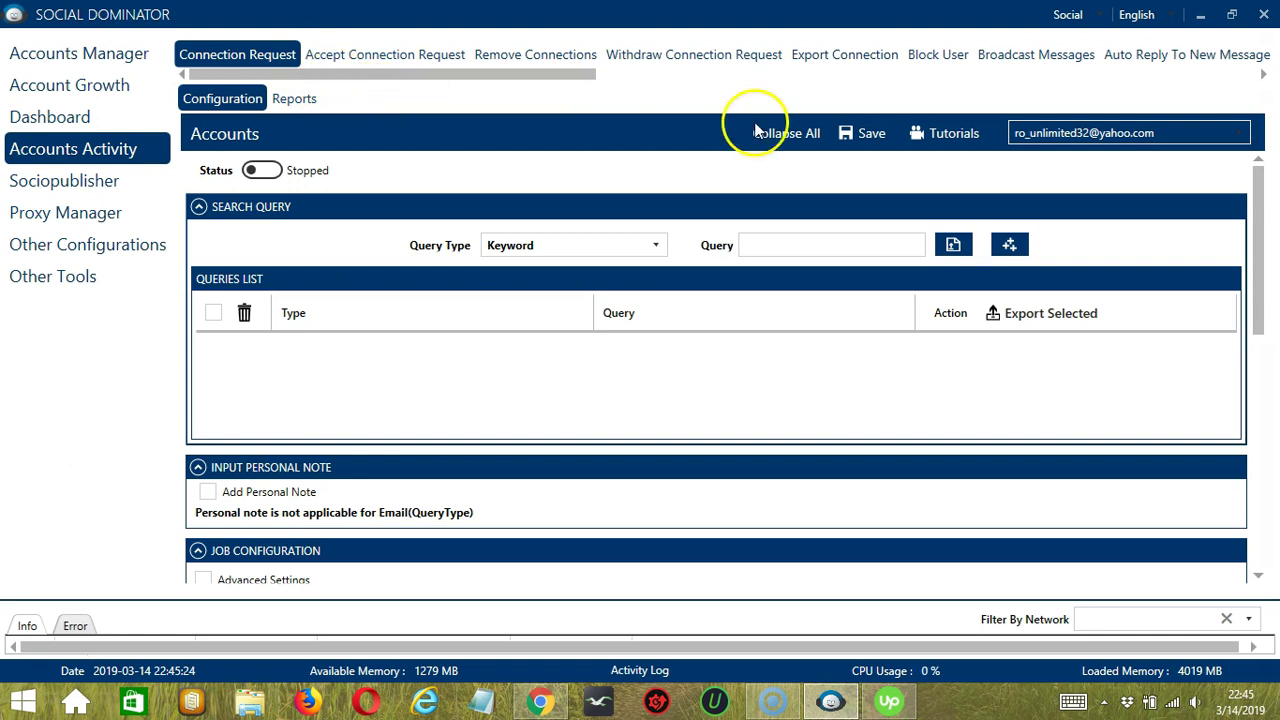
Open the Broadcast Messages settings and enable By Software as a connection source
{"action": "left_click", "coordinate": [1033, 58]}
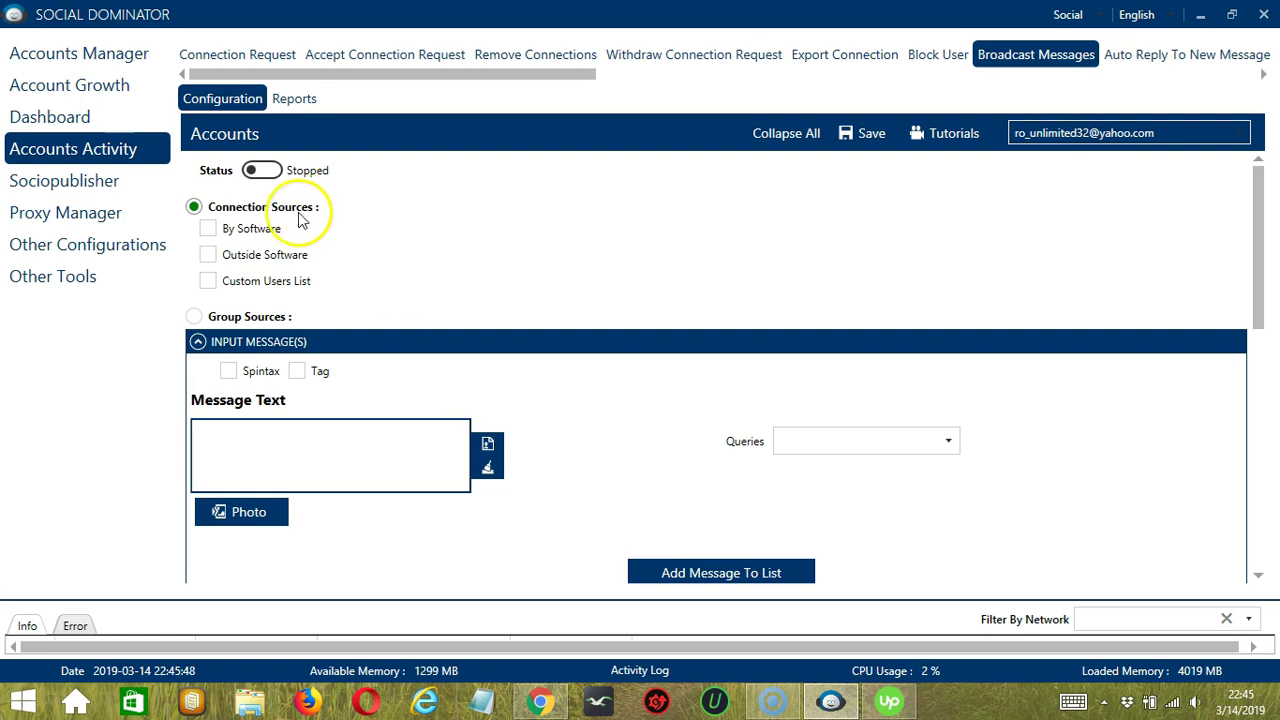
{"action": "left_click", "coordinate": [208, 230]}
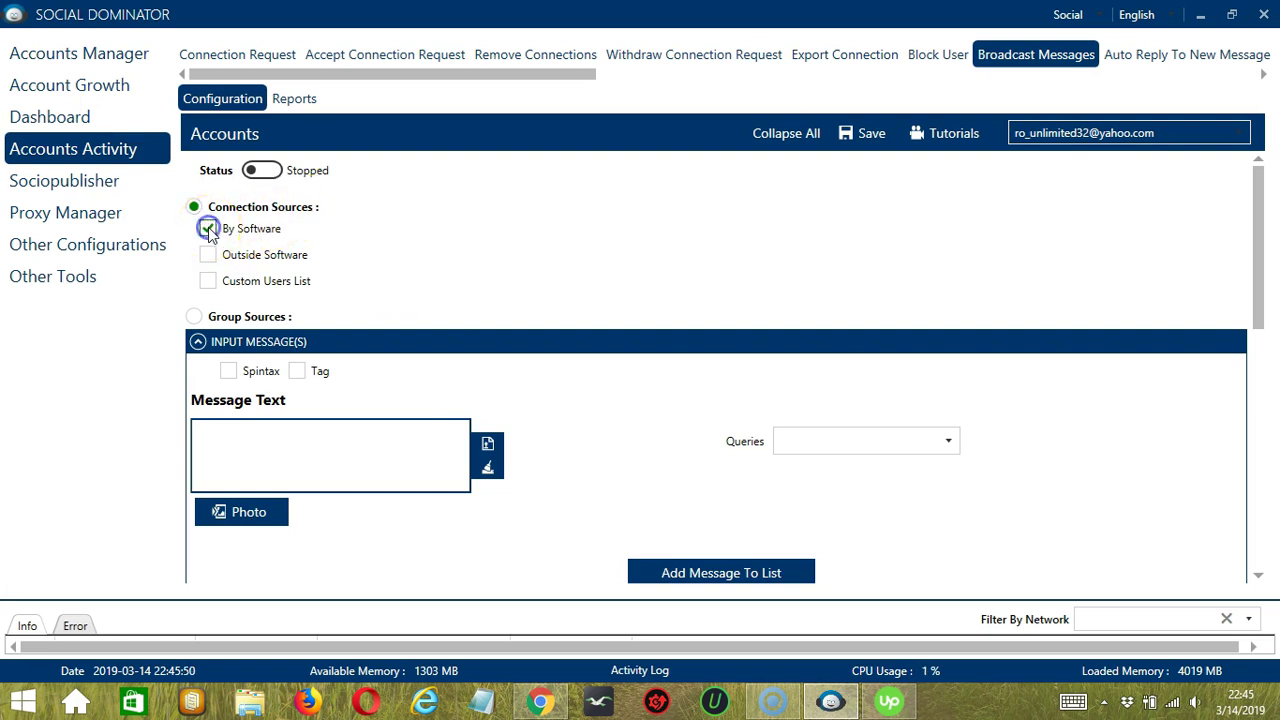
{"action": "left_click", "coordinate": [207, 282]}
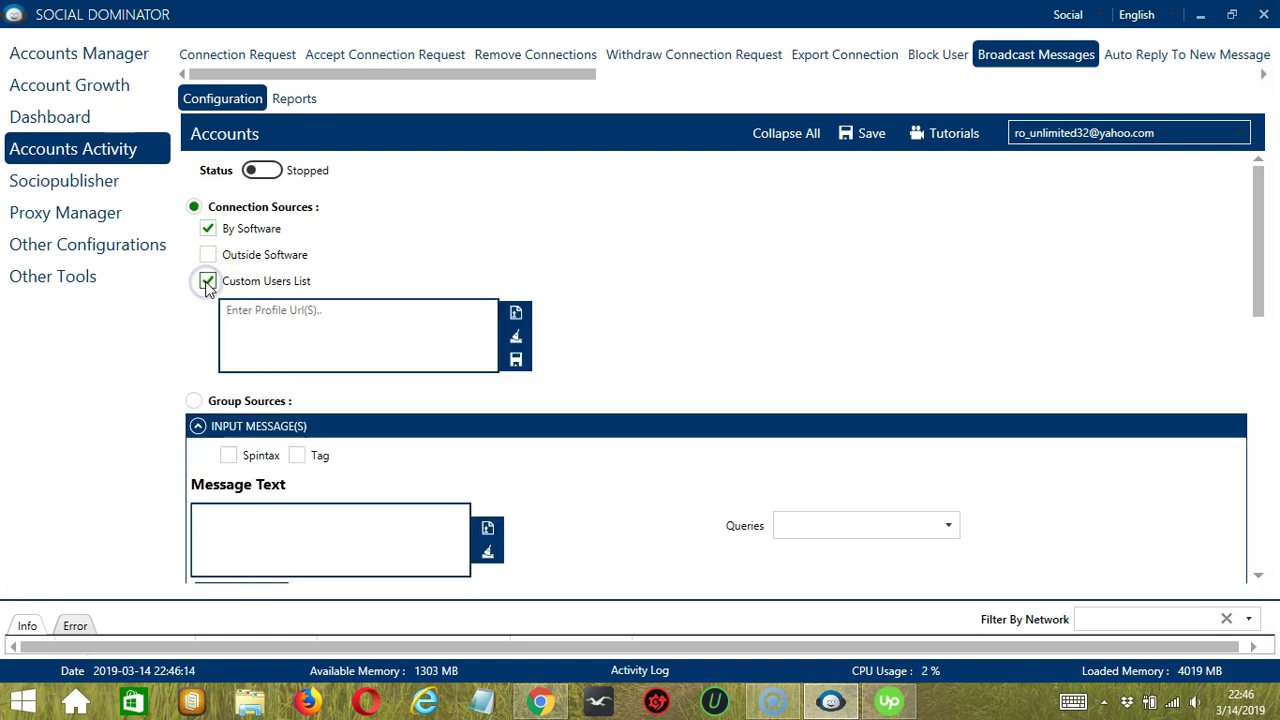
{"action": "left_click", "coordinate": [314, 327]}
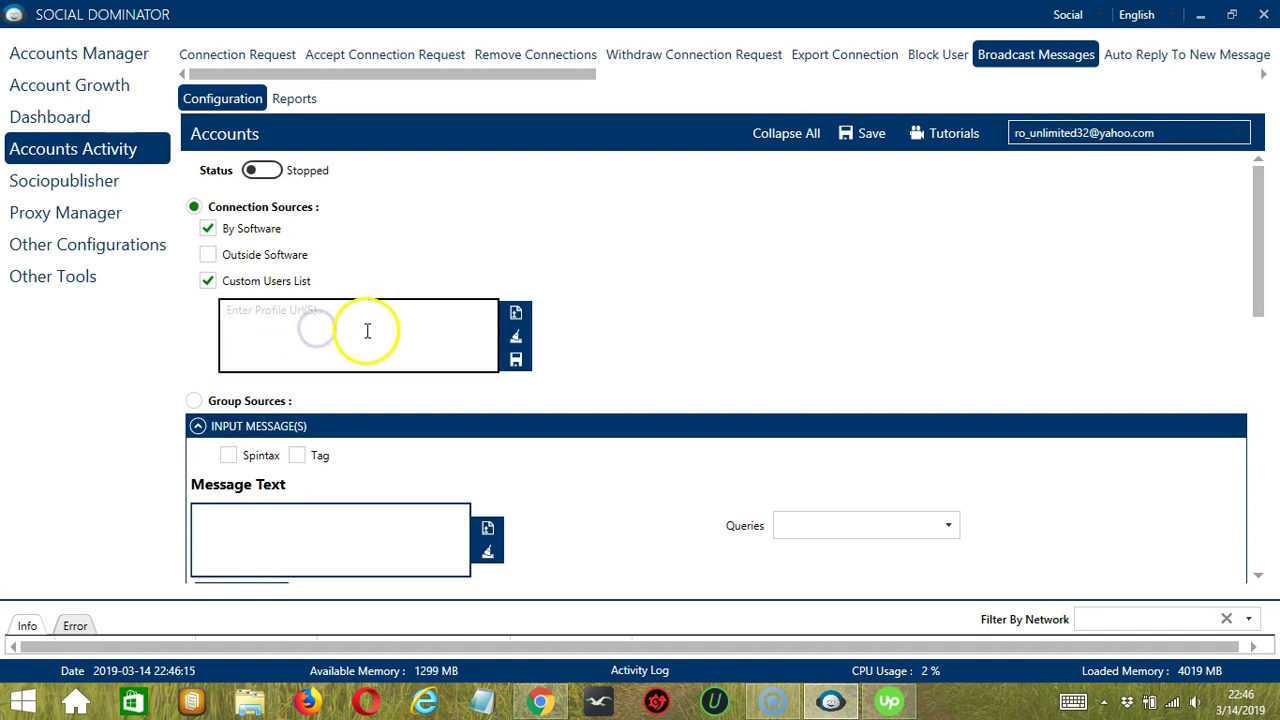
{"action": "type", "text": "url"}
{"action": "double_click", "coordinate": [306, 331]}
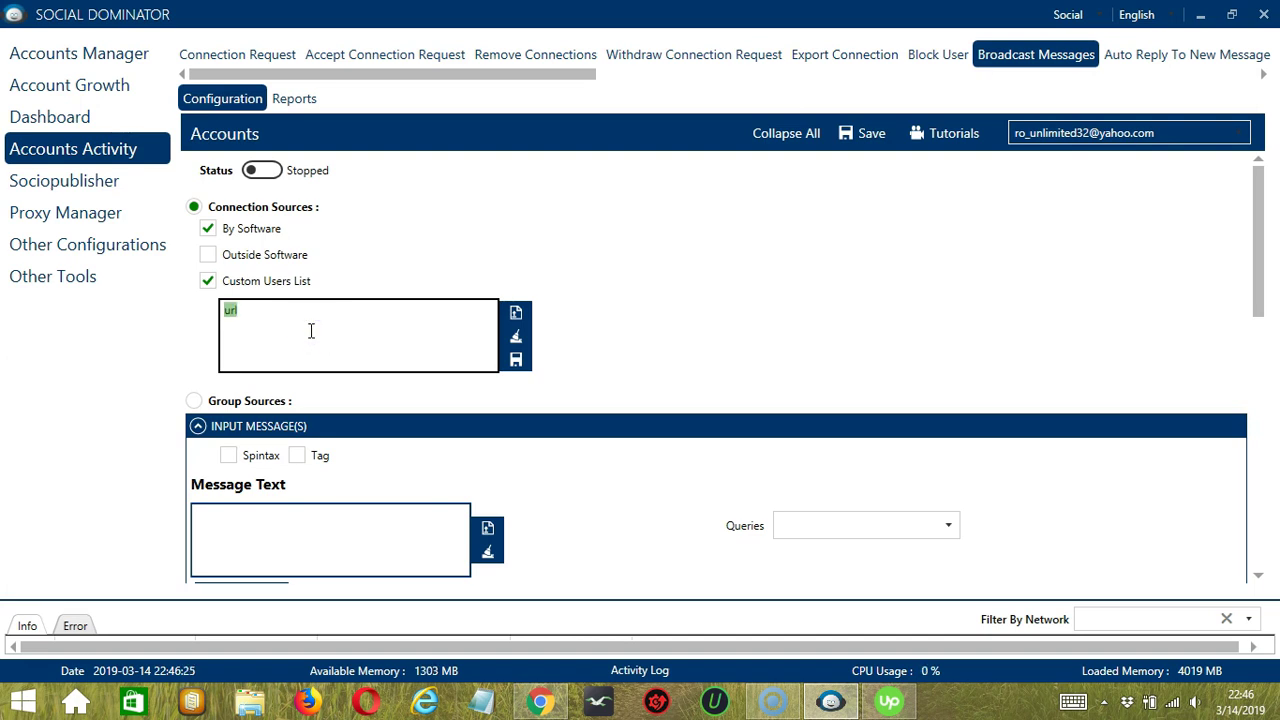
{"action": "type", "text": "url"}
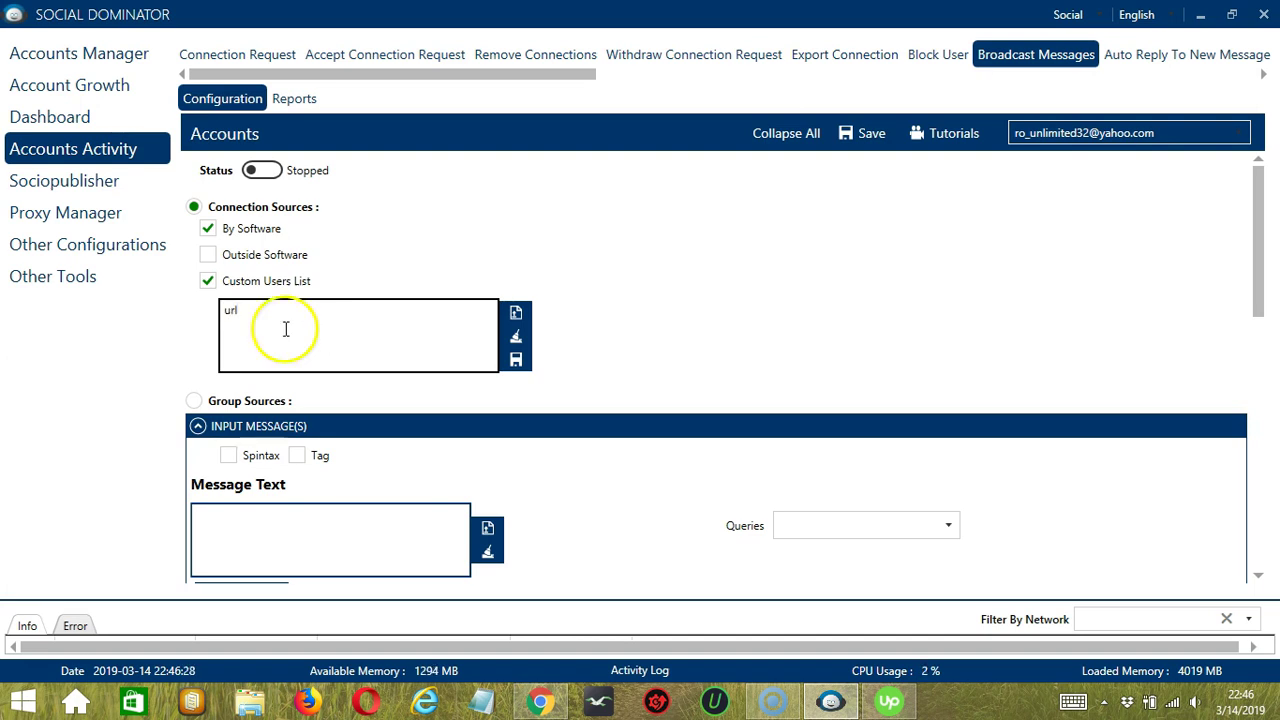
{"action": "left_click", "coordinate": [515, 338]}
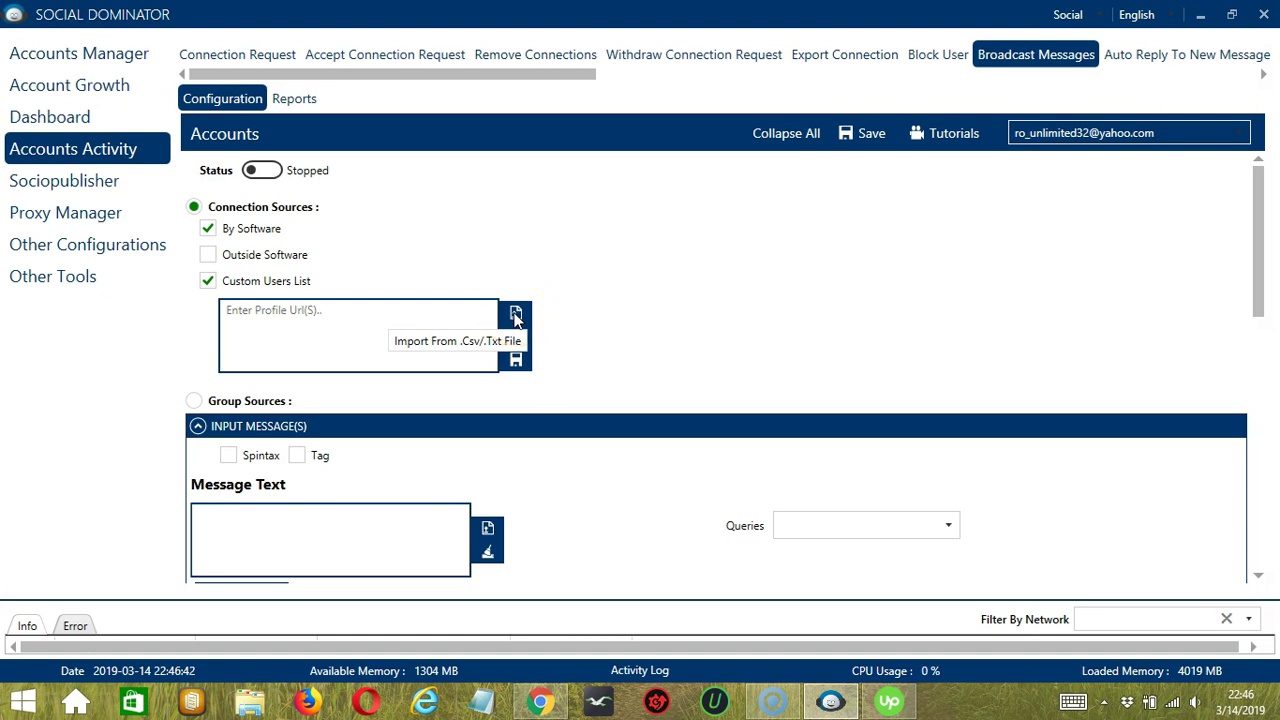
{"action": "left_click", "coordinate": [515, 314]}
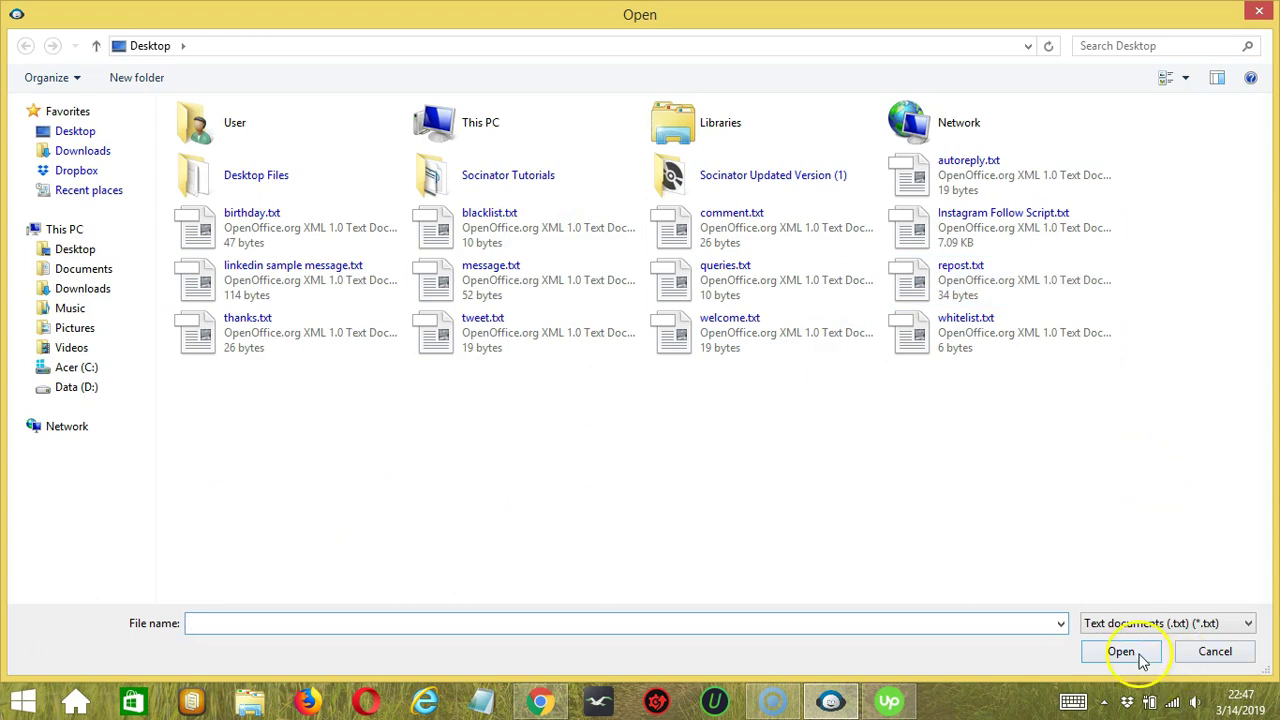
{"action": "left_click", "coordinate": [1212, 651]}
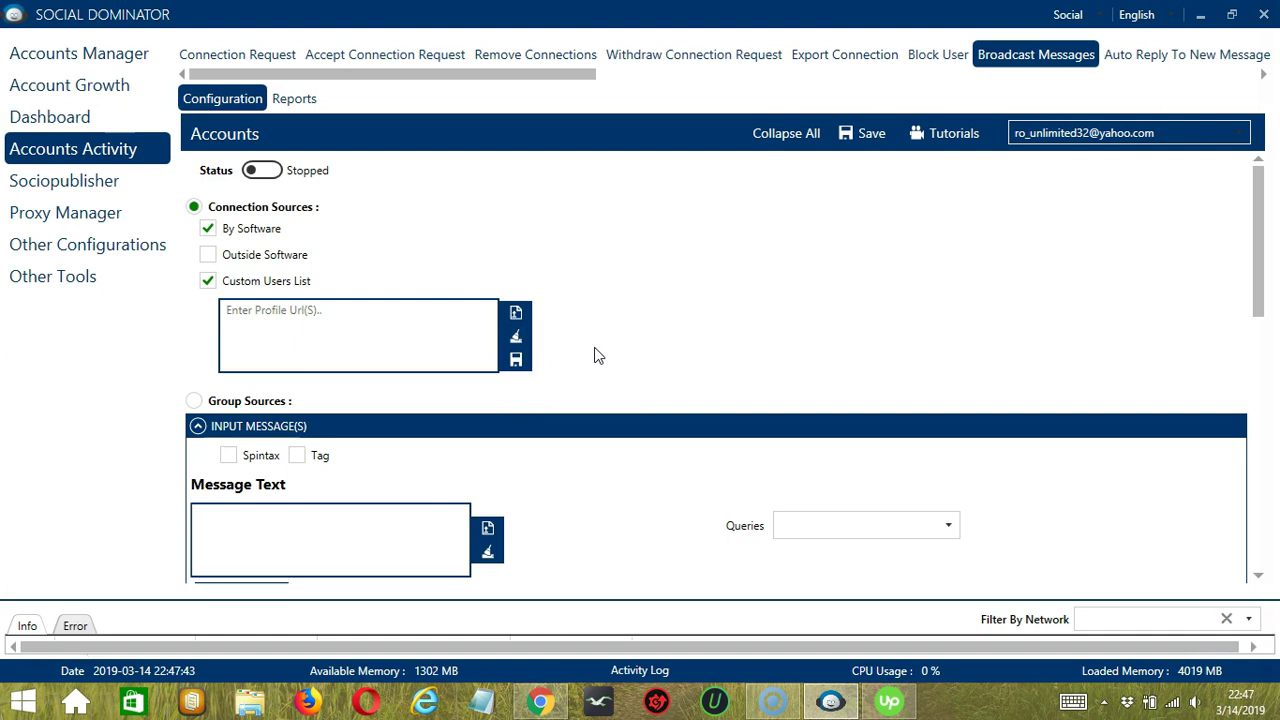
{"action": "left_click", "coordinate": [194, 401]}
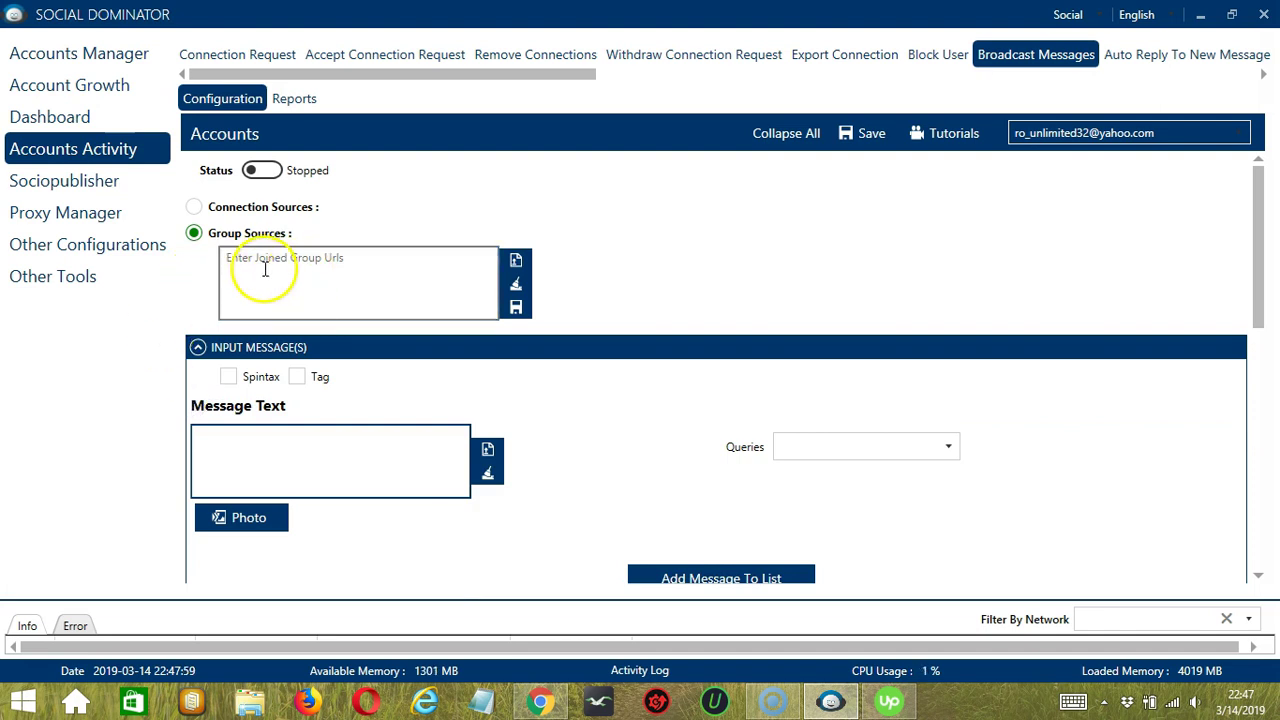
{"action": "left_click", "coordinate": [296, 271]}
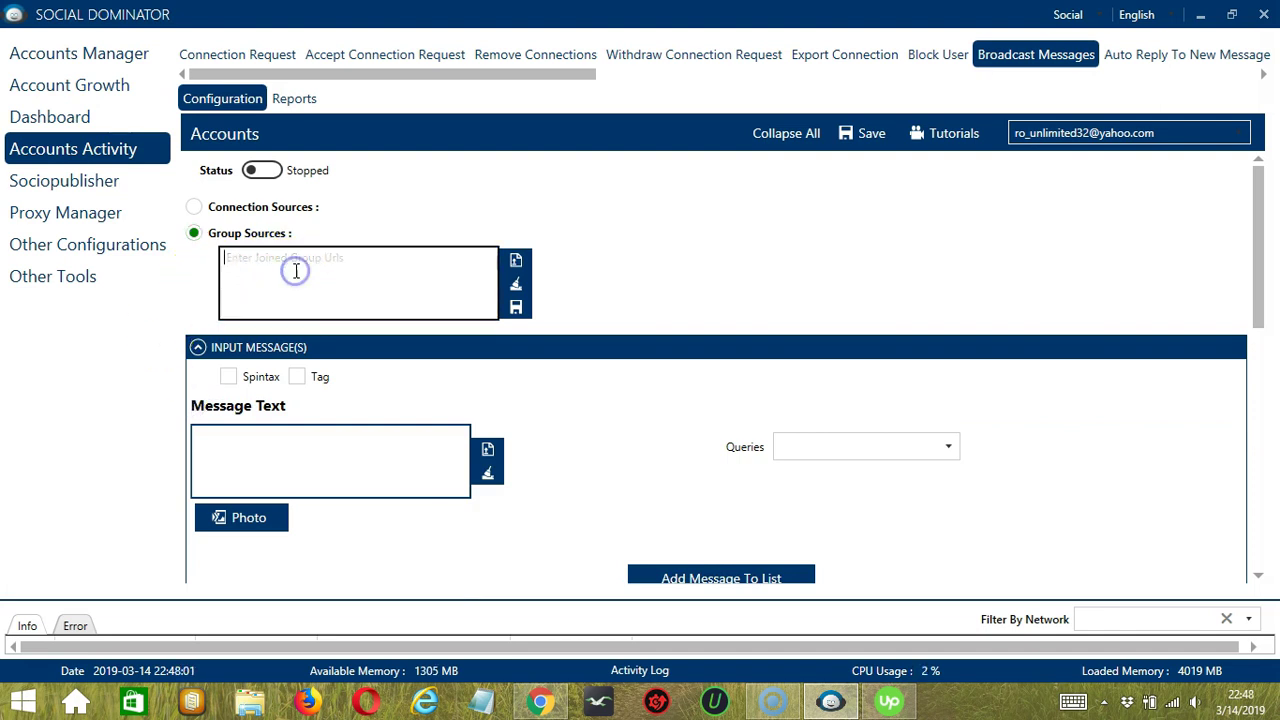
{"action": "key", "text": "alt+Tab"}
{"action": "left_click", "coordinate": [260, 316]}
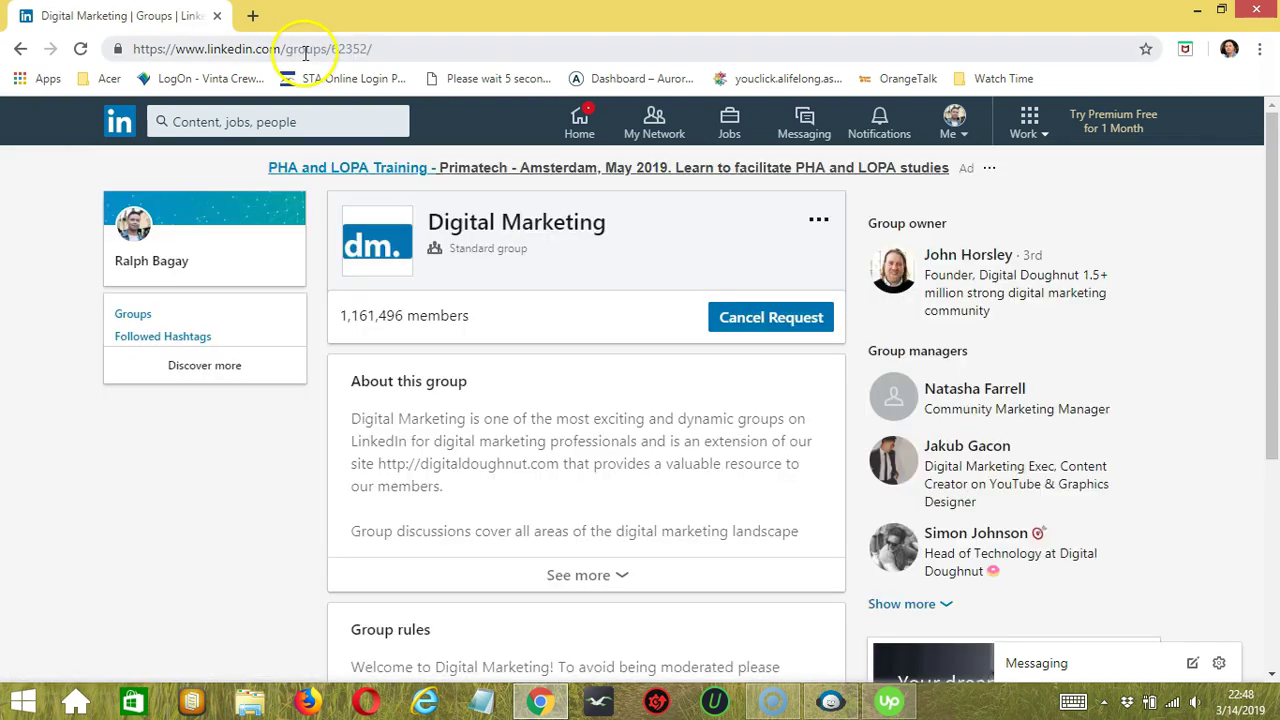
{"action": "left_click", "coordinate": [308, 50]}
{"action": "key", "text": "ctrl+c"}
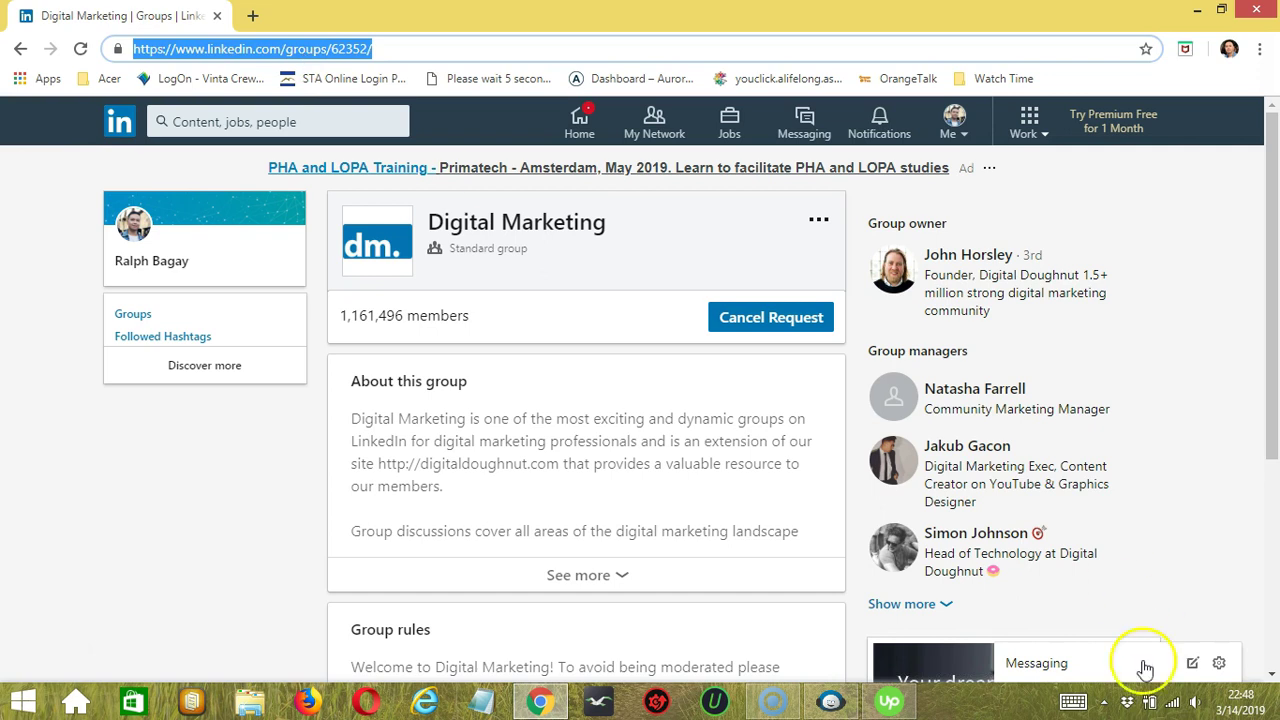
{"action": "left_click", "coordinate": [831, 700]}
{"action": "left_click", "coordinate": [298, 271]}
{"action": "key", "text": "ctrl+v"}
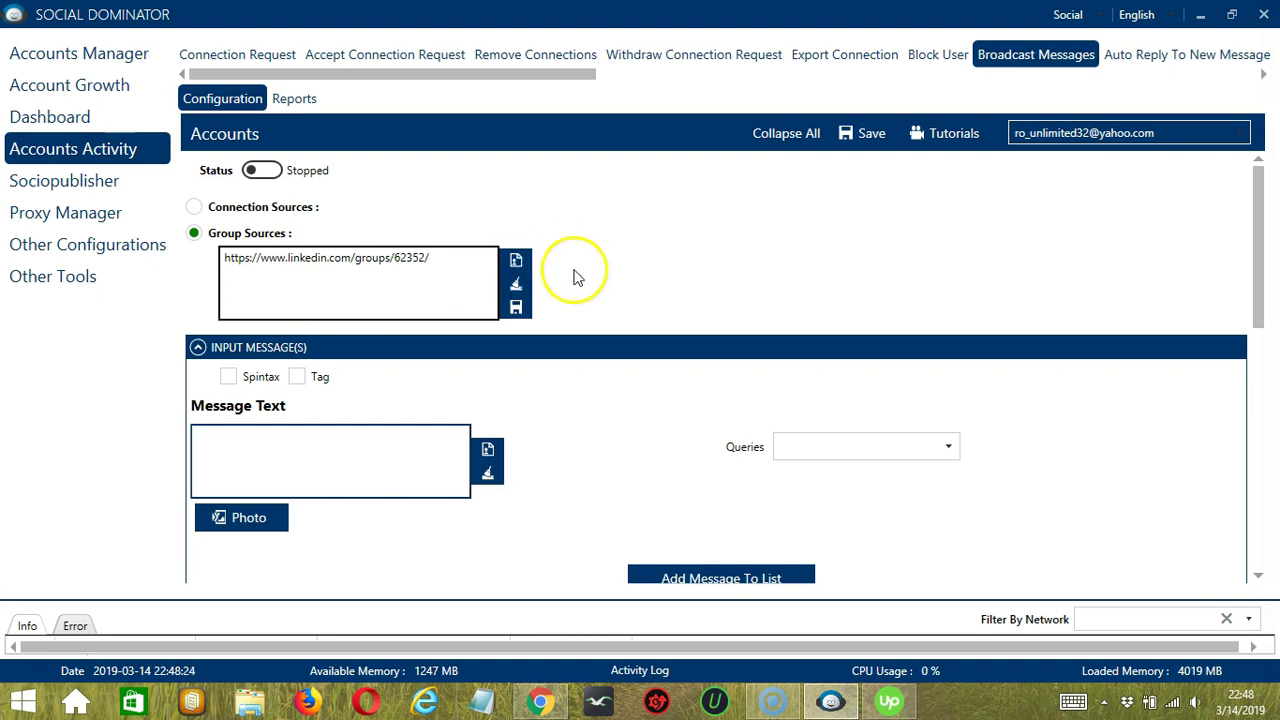
Save the group URL list and move on to the Input Message(s) section
{"action": "left_click", "coordinate": [522, 311]}
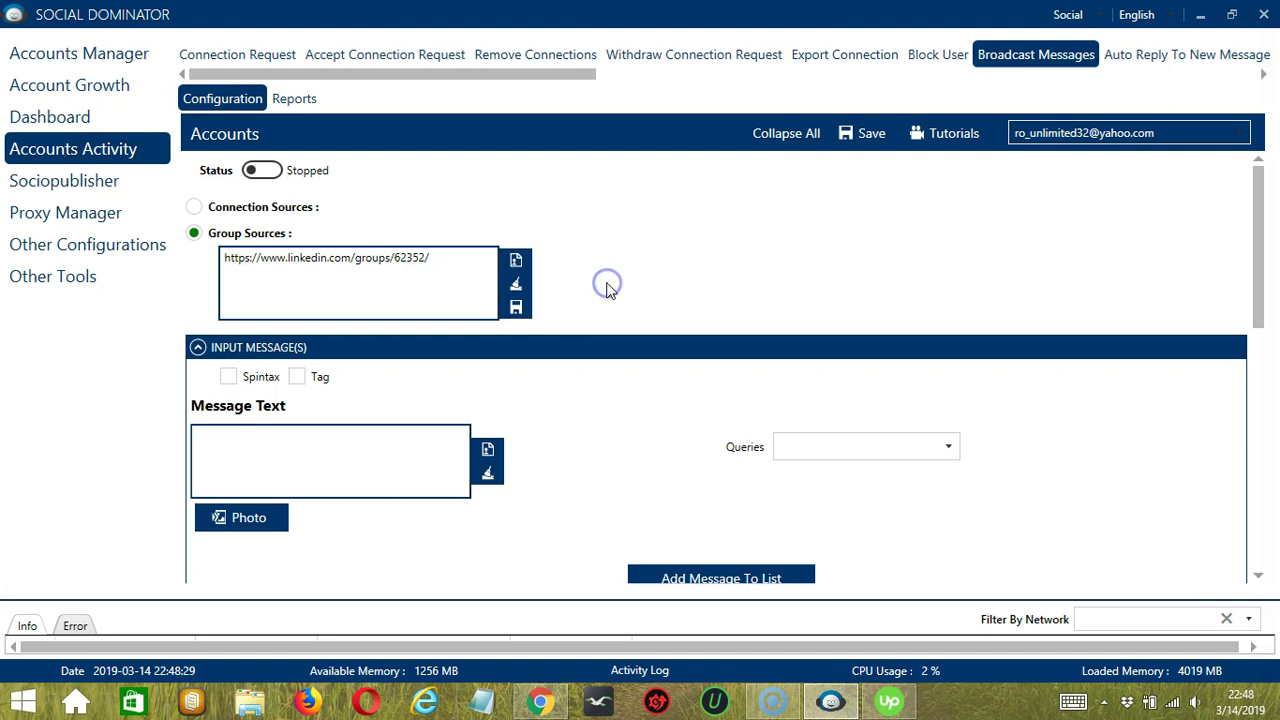
{"action": "left_click", "coordinate": [413, 276]}
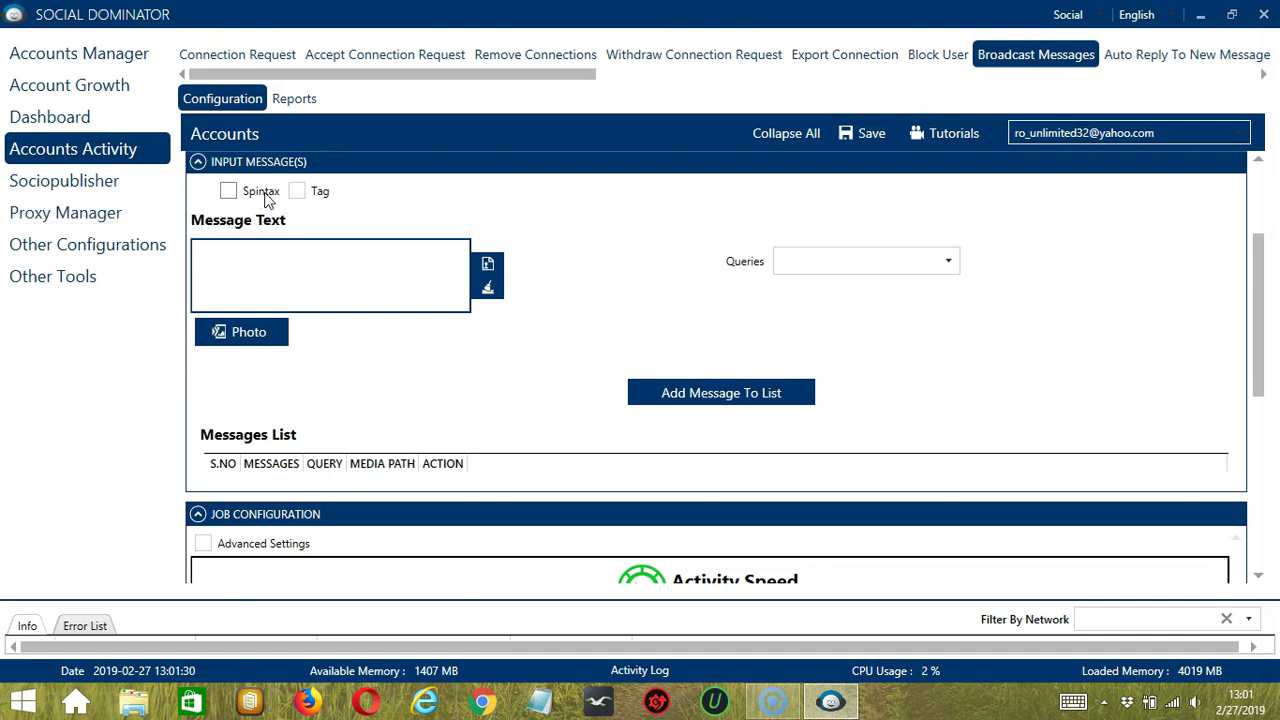
Enter the message (Hey | Hi | Hello) and enable the Spintax option
{"action": "left_click", "coordinate": [296, 271]}
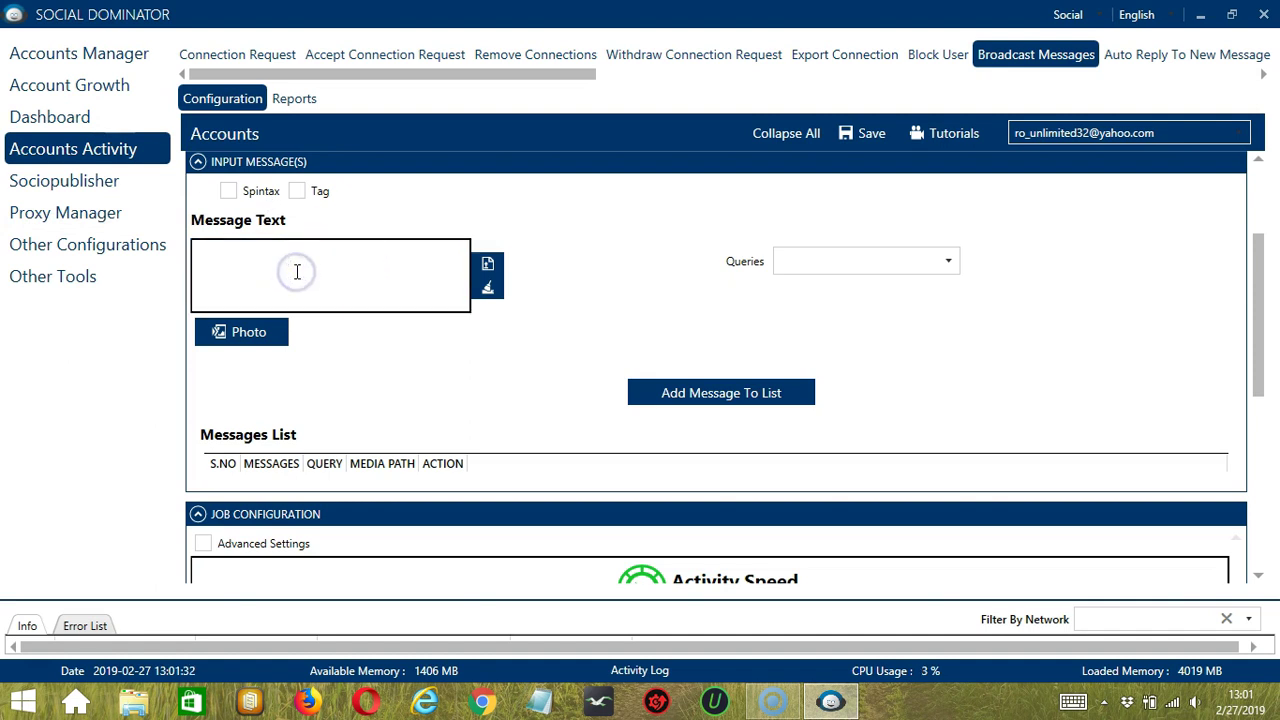
{"action": "type", "text": "(Hey "}
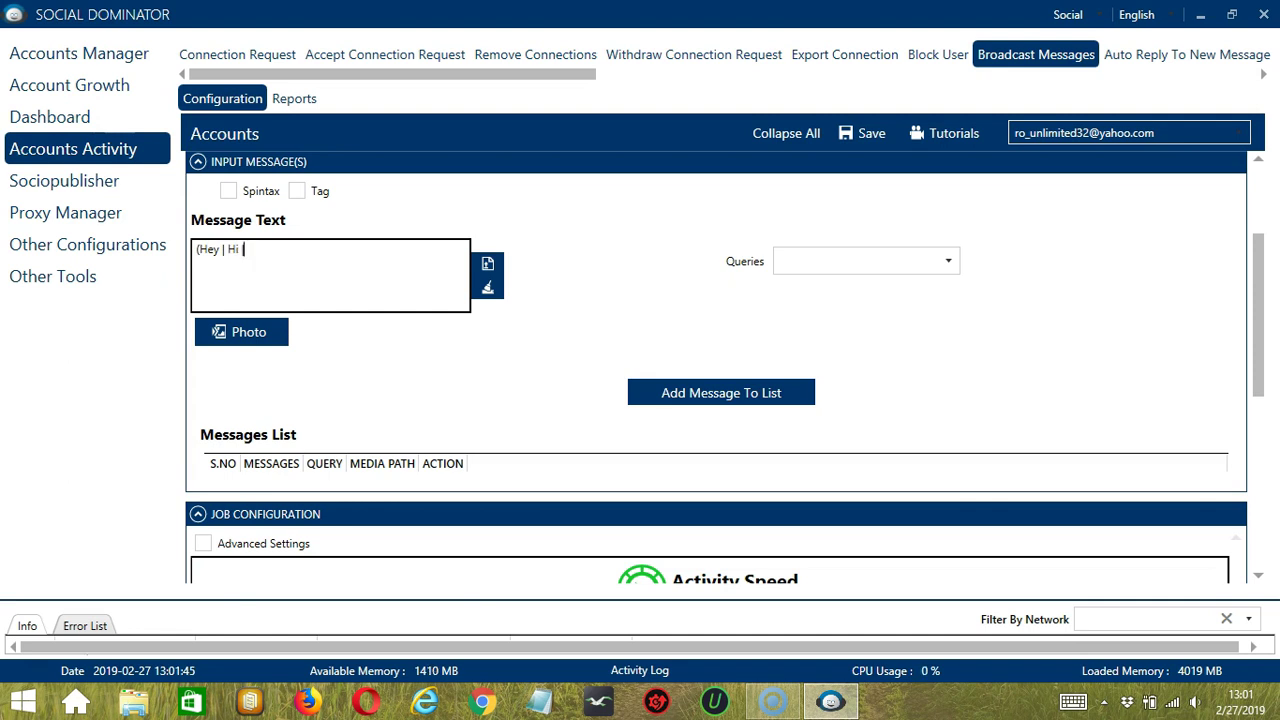
{"action": "type", "text": "| Hi | Hello"}
{"action": "left_click", "coordinate": [229, 191]}
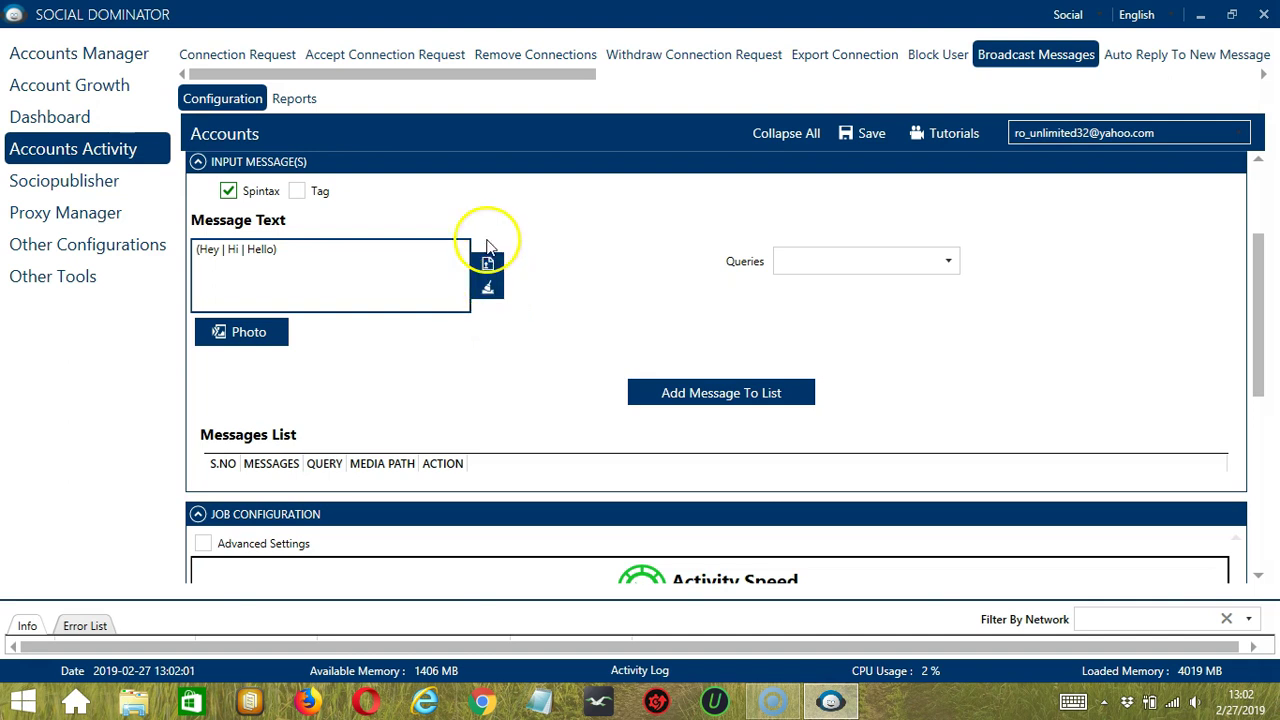
Cancel attaching a photo and open the Queries dropdown for the message
{"action": "left_click", "coordinate": [277, 336]}
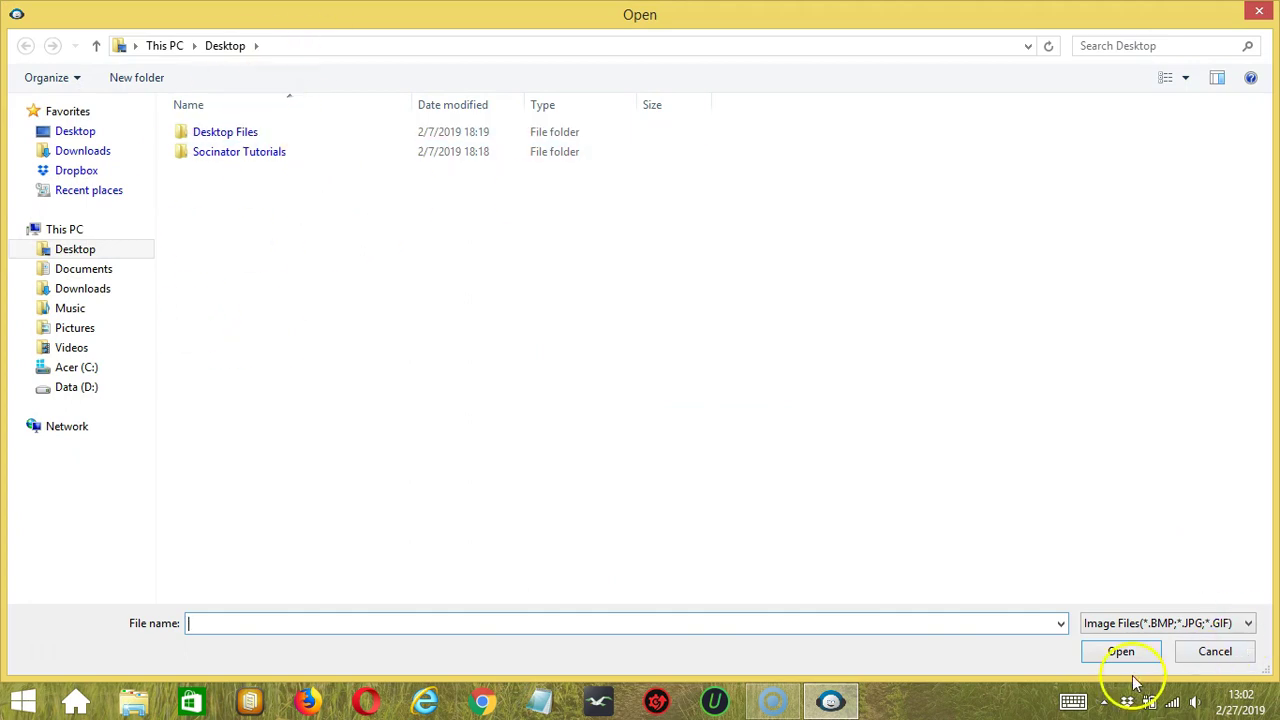
{"action": "left_click", "coordinate": [1215, 652]}
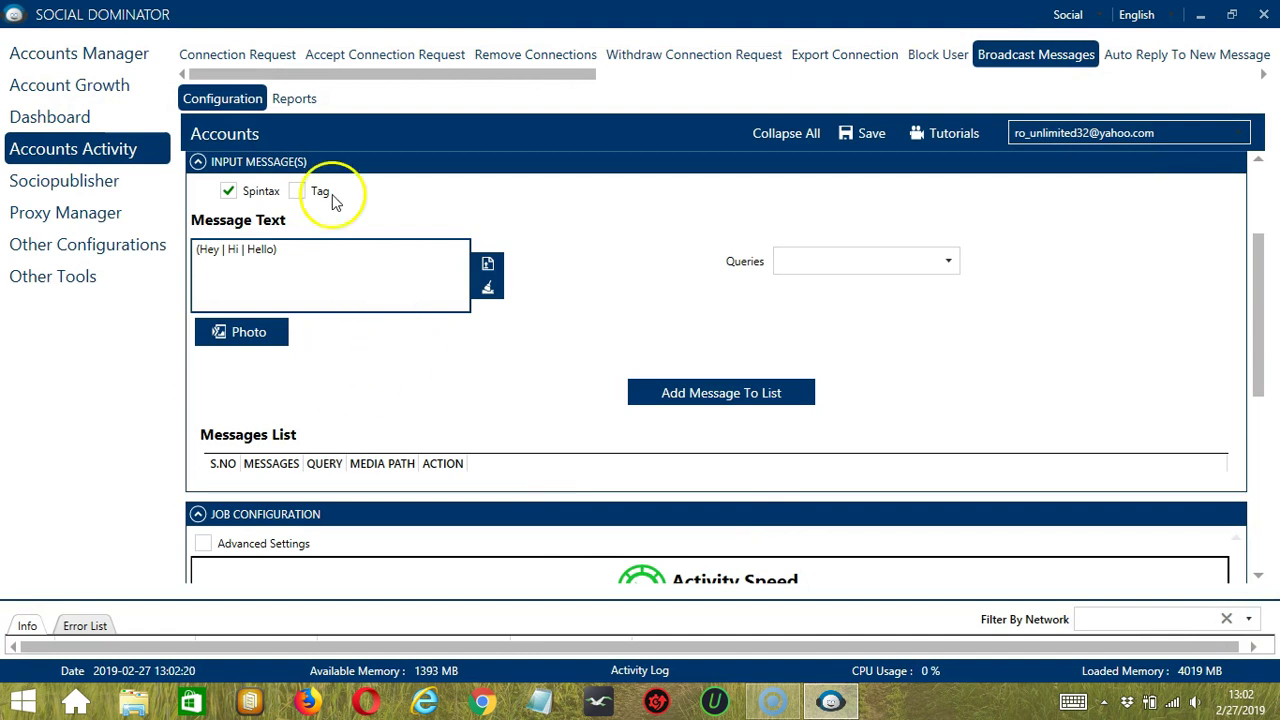
{"action": "mouse_move", "coordinate": [325, 198]}
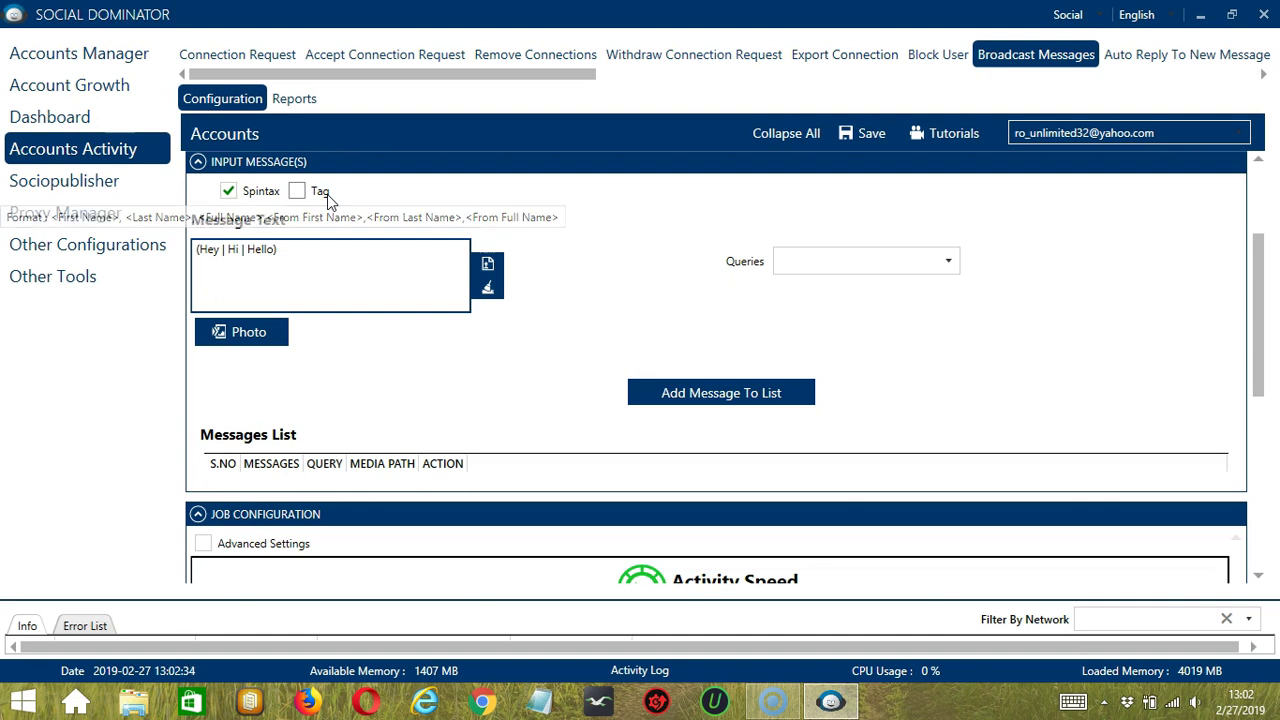
{"action": "left_click", "coordinate": [949, 265]}
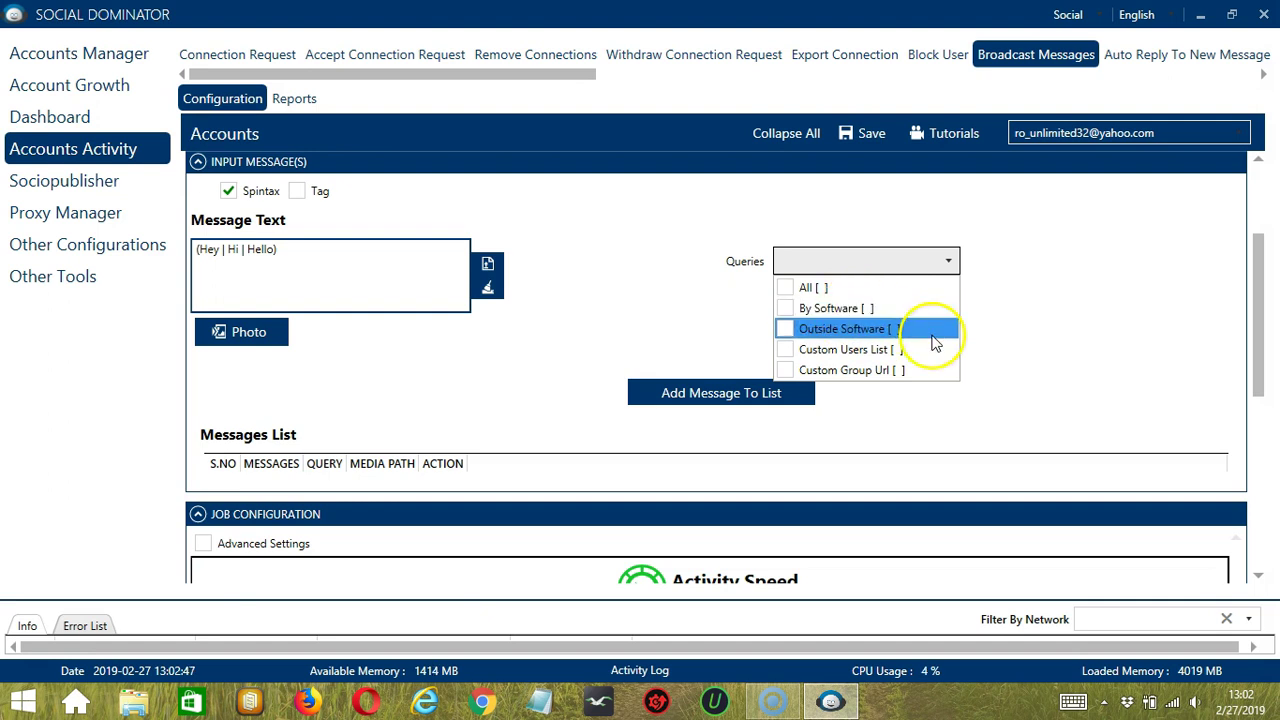
Assign the By Software query and add (Hey | Hi | Hello) as Messages List entry 1
{"action": "left_click", "coordinate": [787, 309]}
{"action": "left_click", "coordinate": [709, 294]}
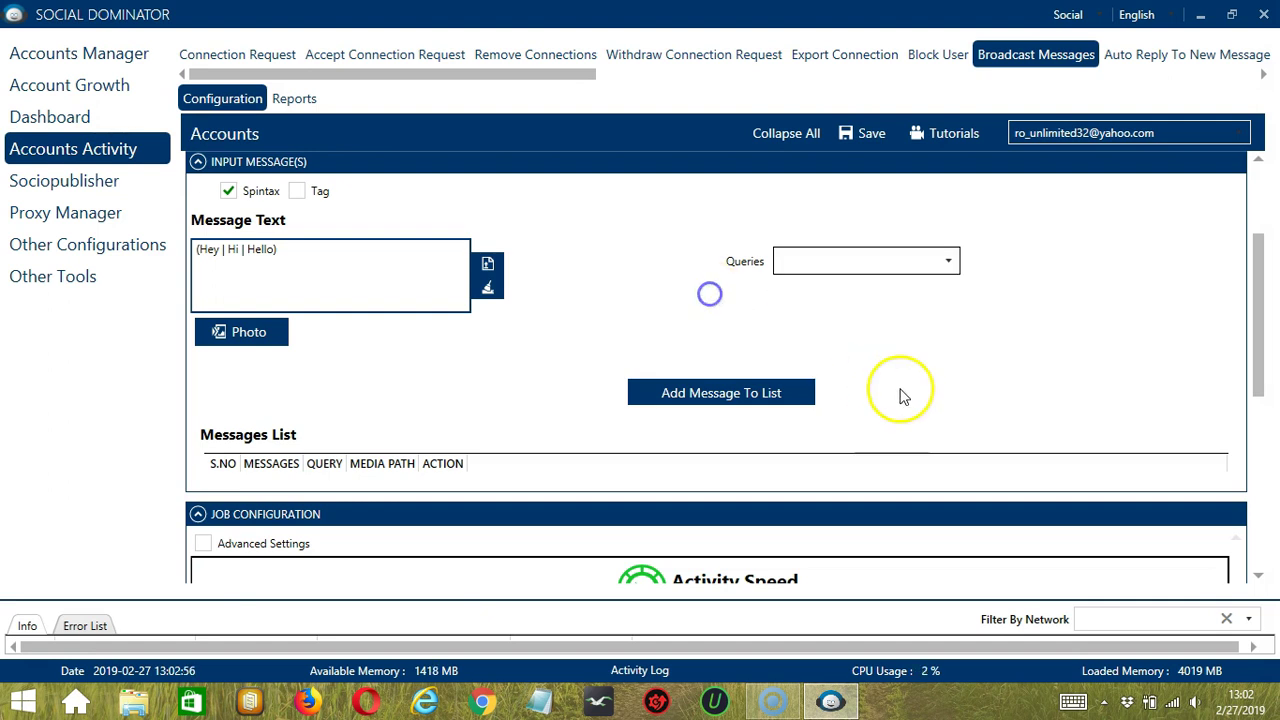
{"action": "left_click", "coordinate": [792, 404]}
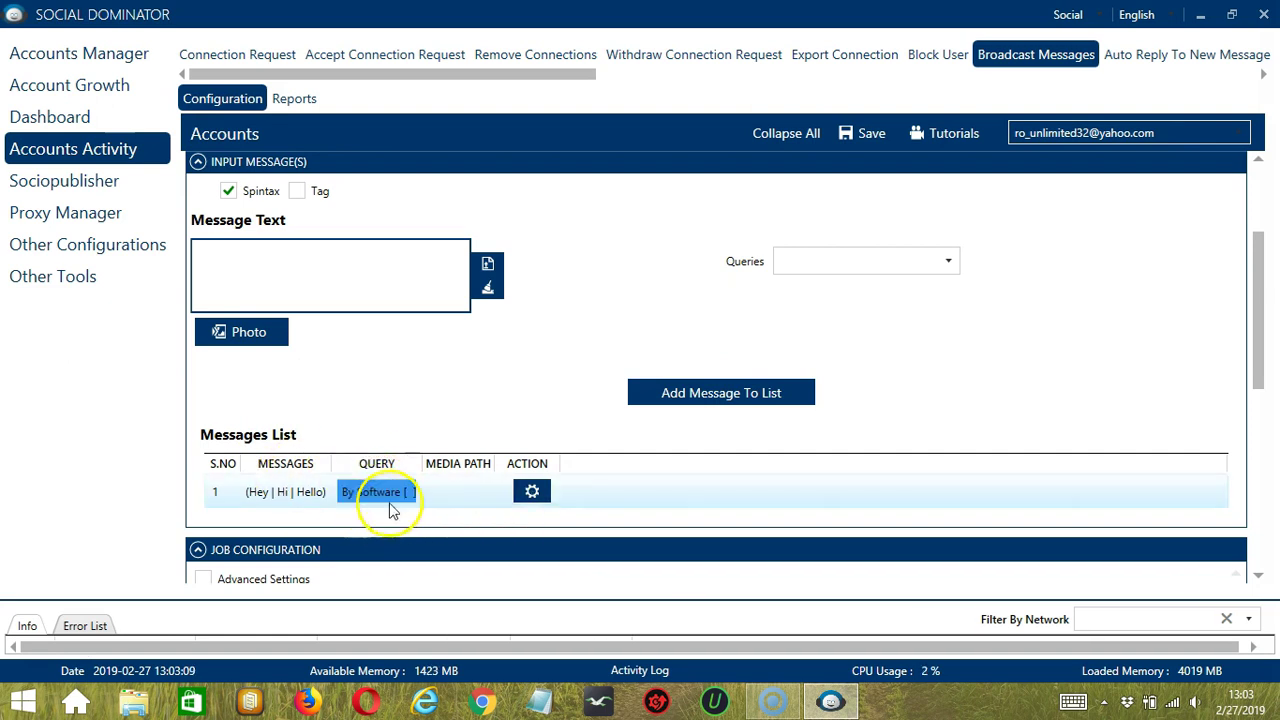
{"action": "left_click", "coordinate": [545, 493]}
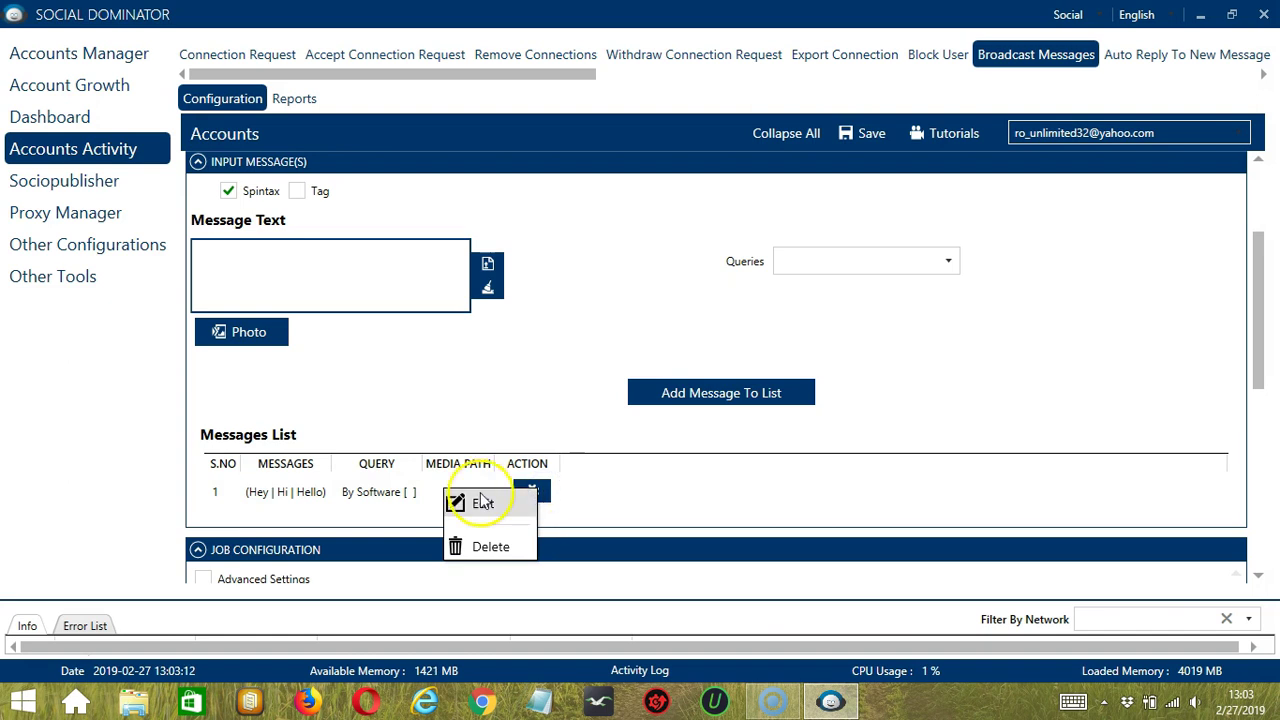
{"action": "left_click", "coordinate": [1256, 567]}
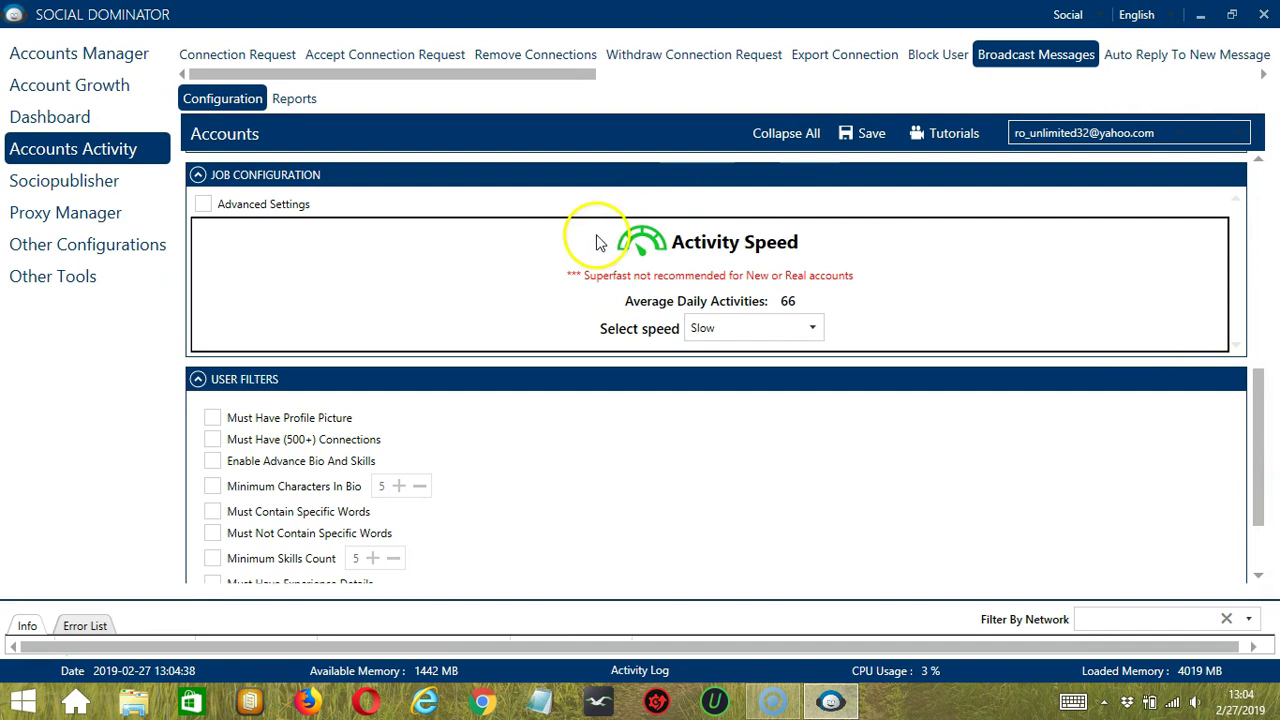
Raise the activity speed from Slow to Superfast, giving 416 average daily activities
{"action": "left_click", "coordinate": [415, 190]}
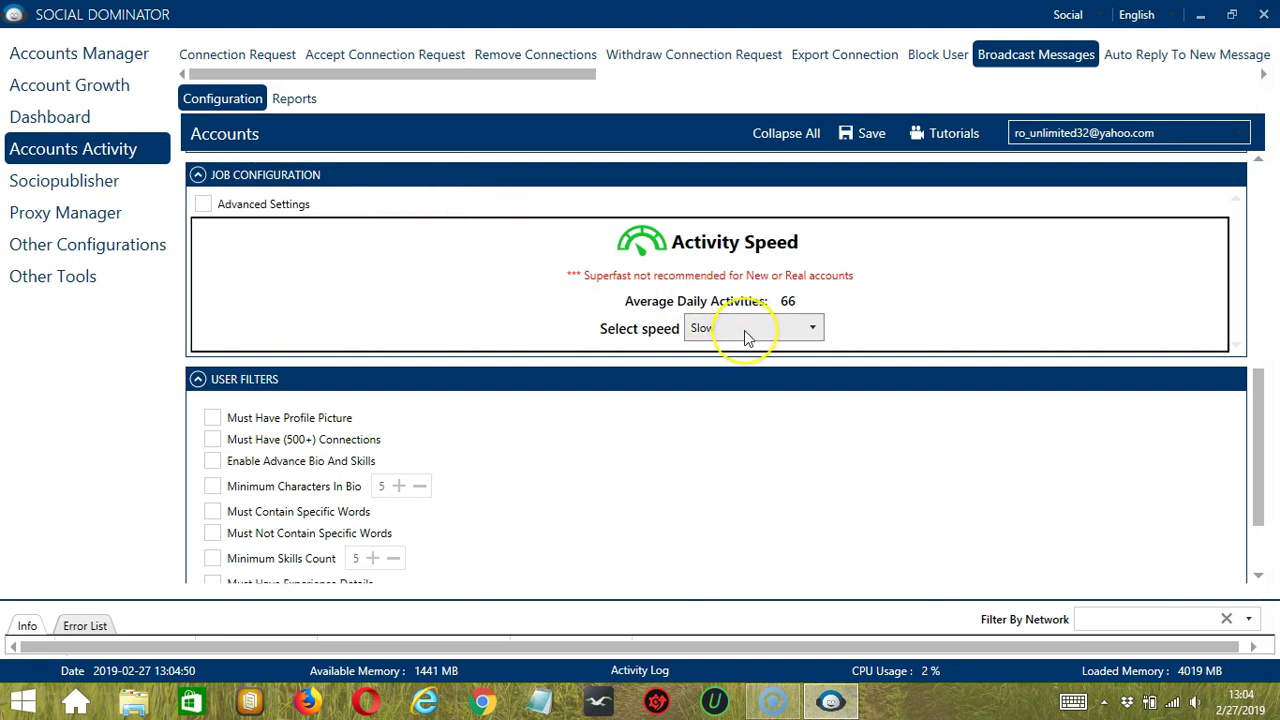
{"action": "left_click", "coordinate": [810, 330]}
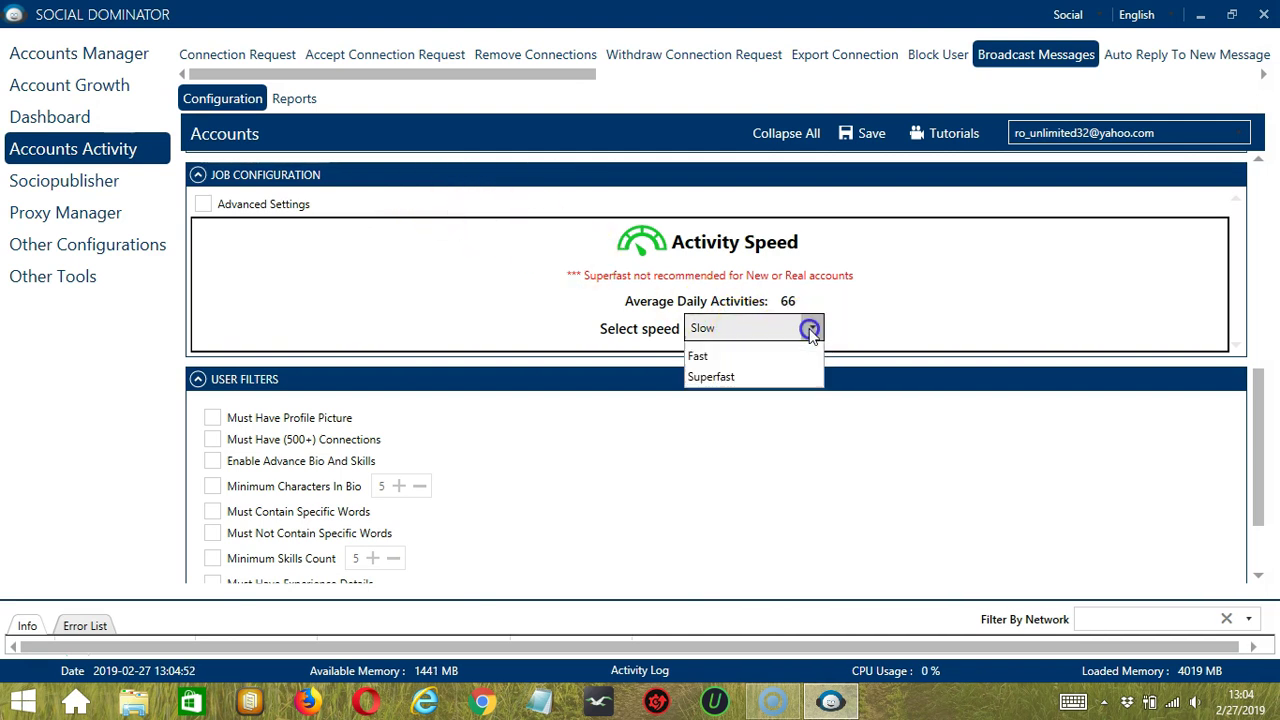
{"action": "left_click", "coordinate": [764, 375]}
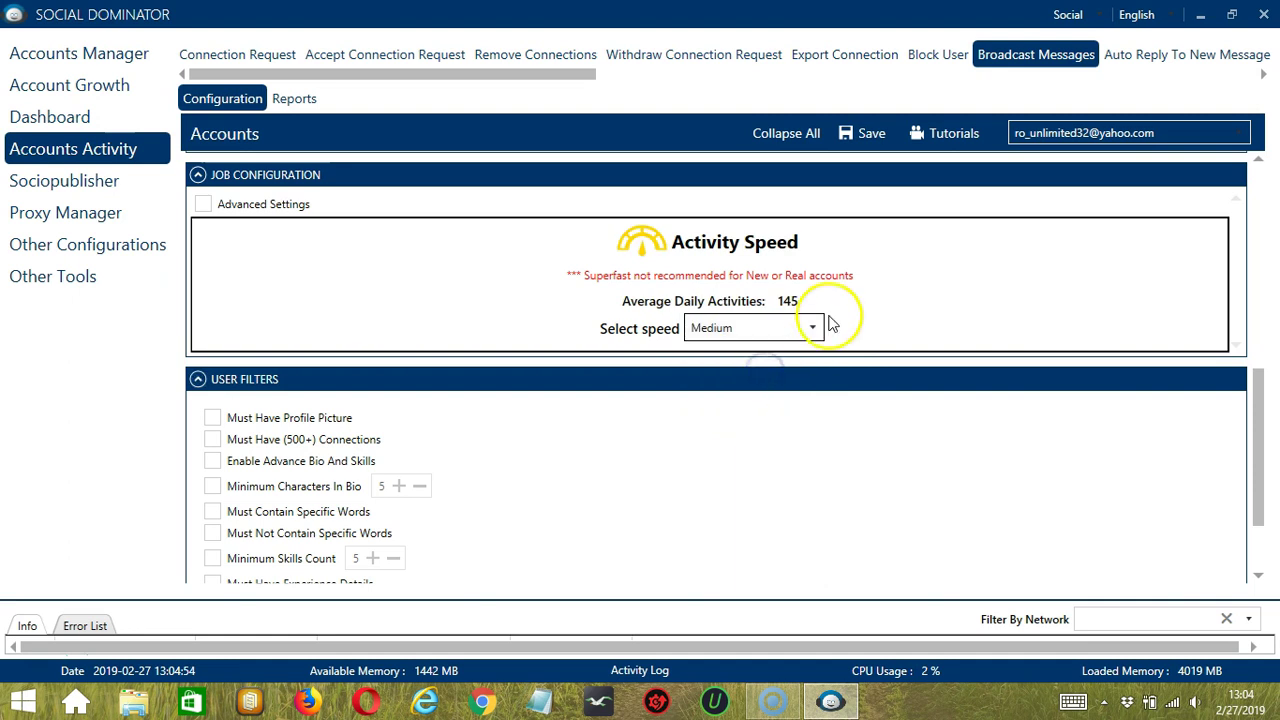
{"action": "left_click", "coordinate": [814, 325]}
{"action": "left_click", "coordinate": [736, 396]}
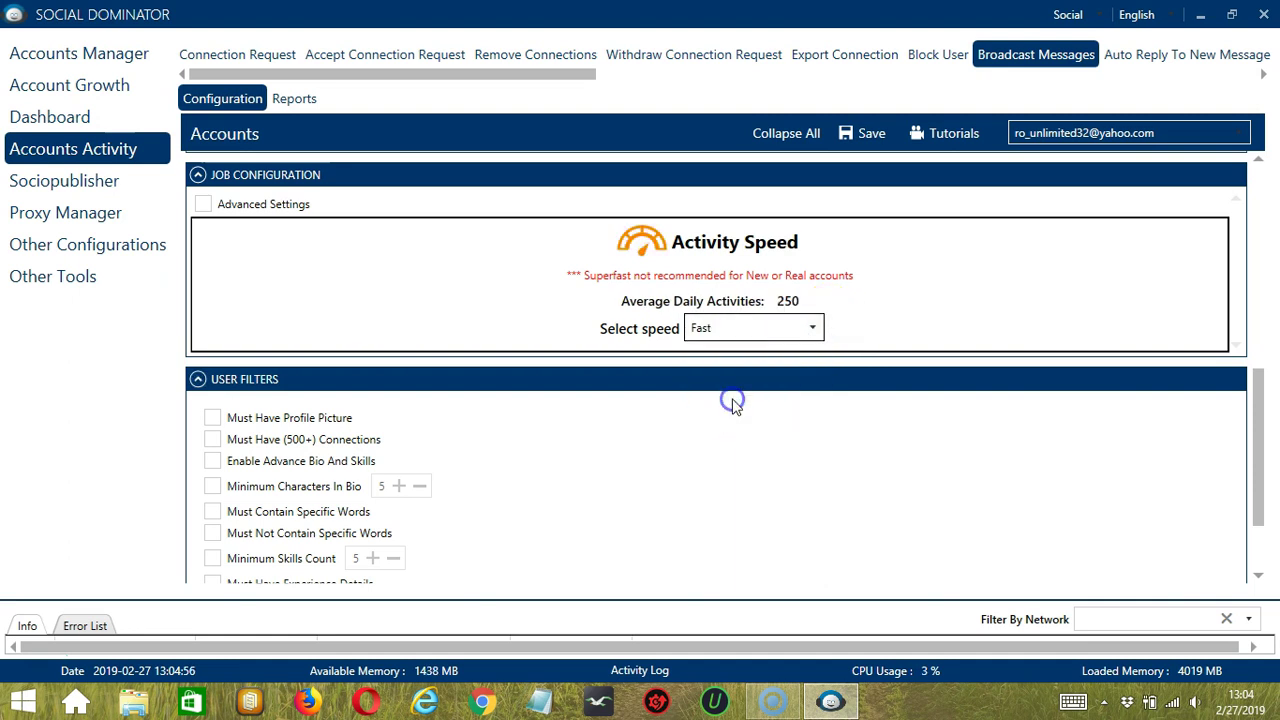
{"action": "left_click", "coordinate": [805, 327]}
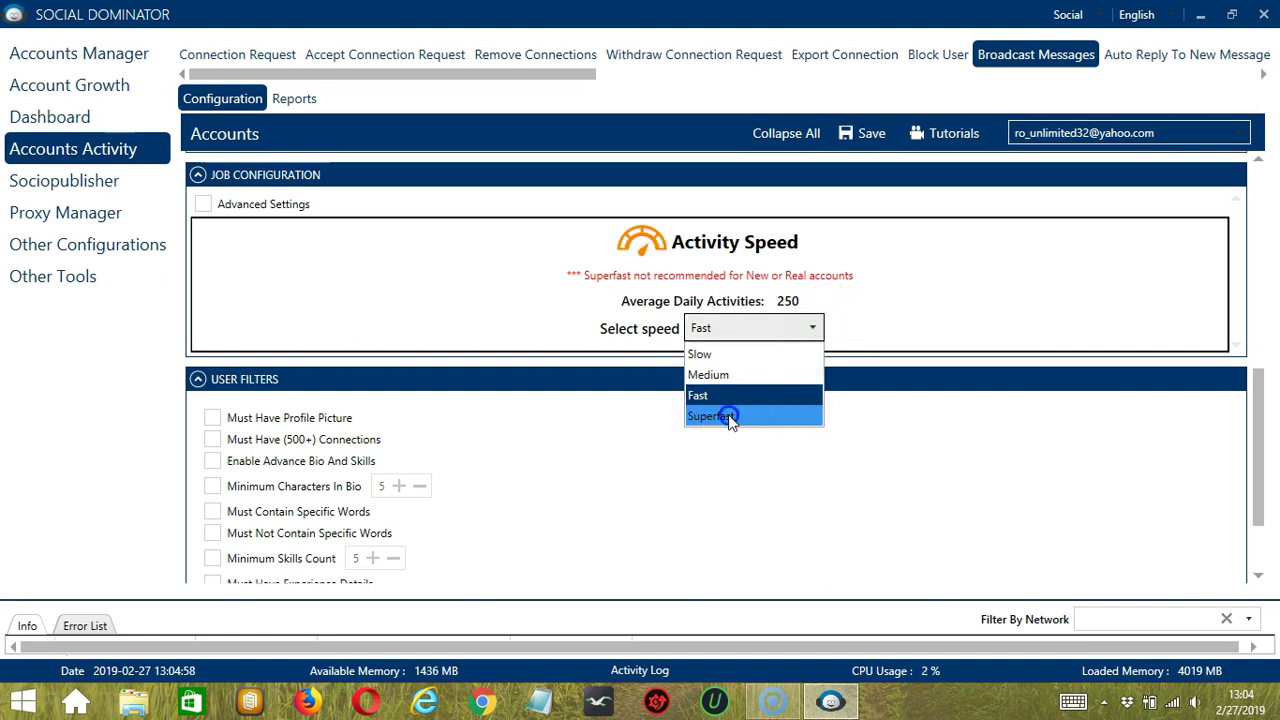
{"action": "left_click", "coordinate": [731, 417]}
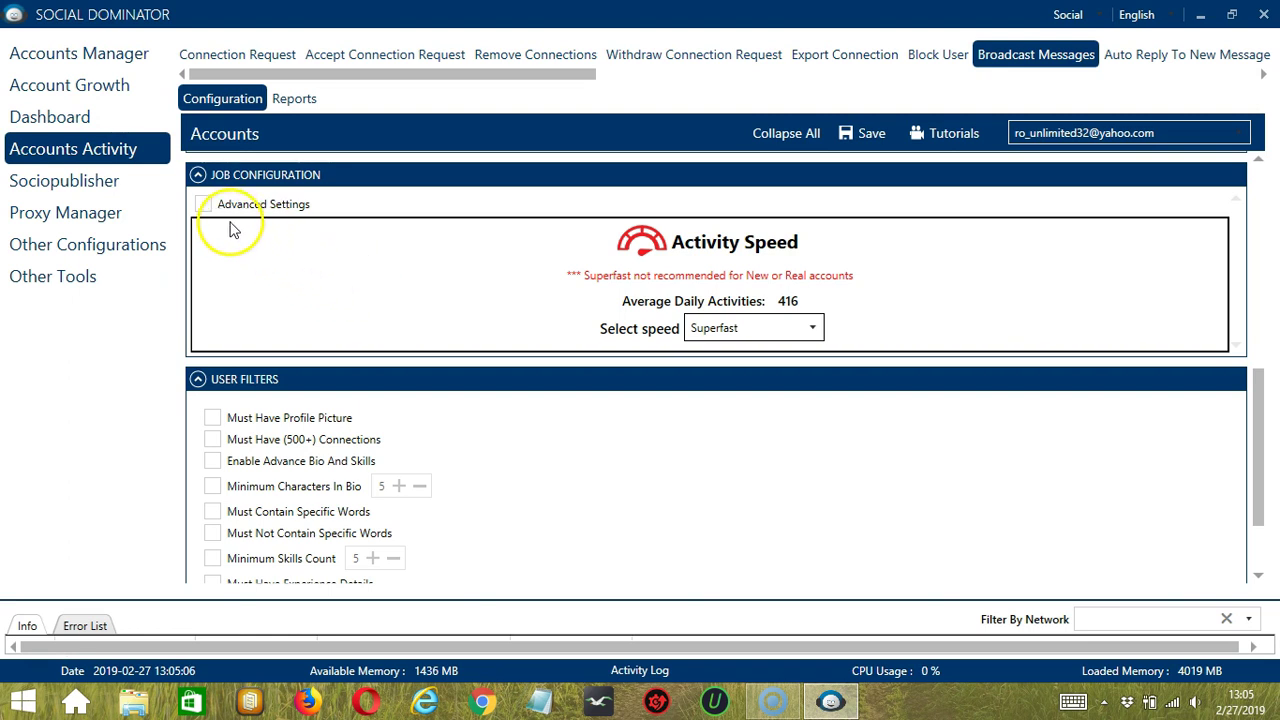
Enable Advanced Settings and Increase Each Day With, then scroll to the weekday schedule
{"action": "left_click", "coordinate": [203, 205]}
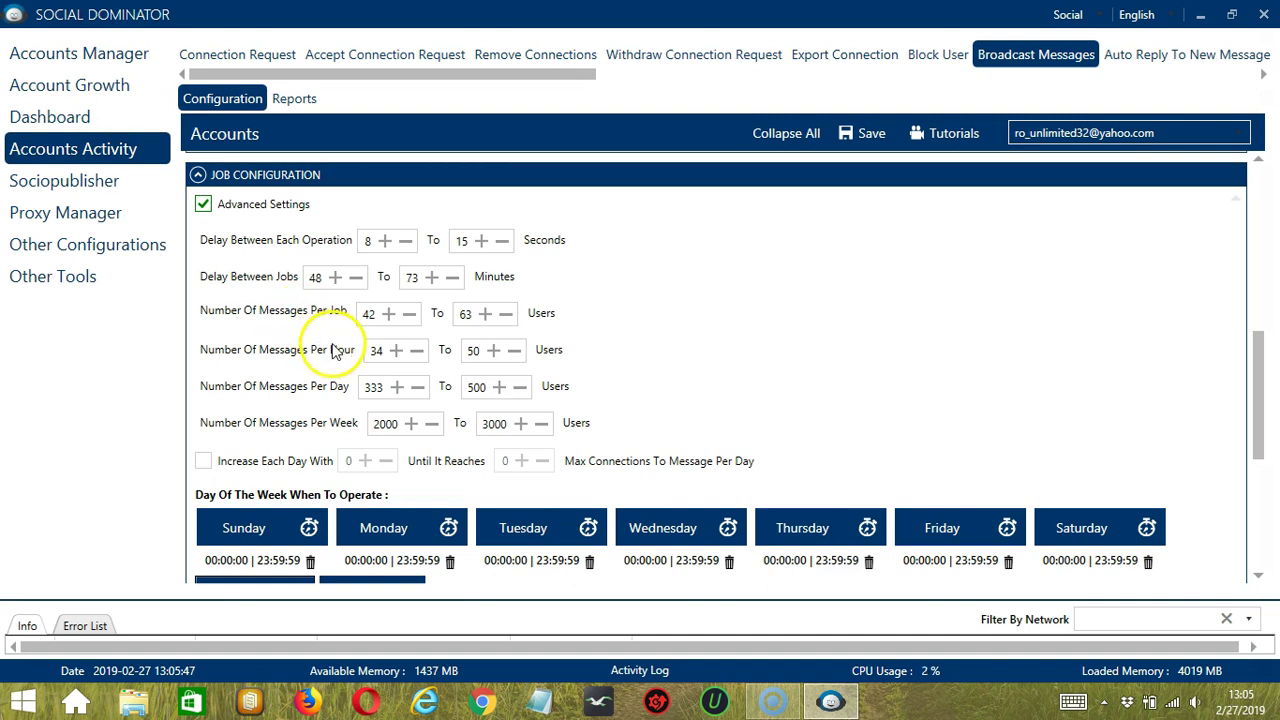
{"action": "left_click", "coordinate": [203, 461]}
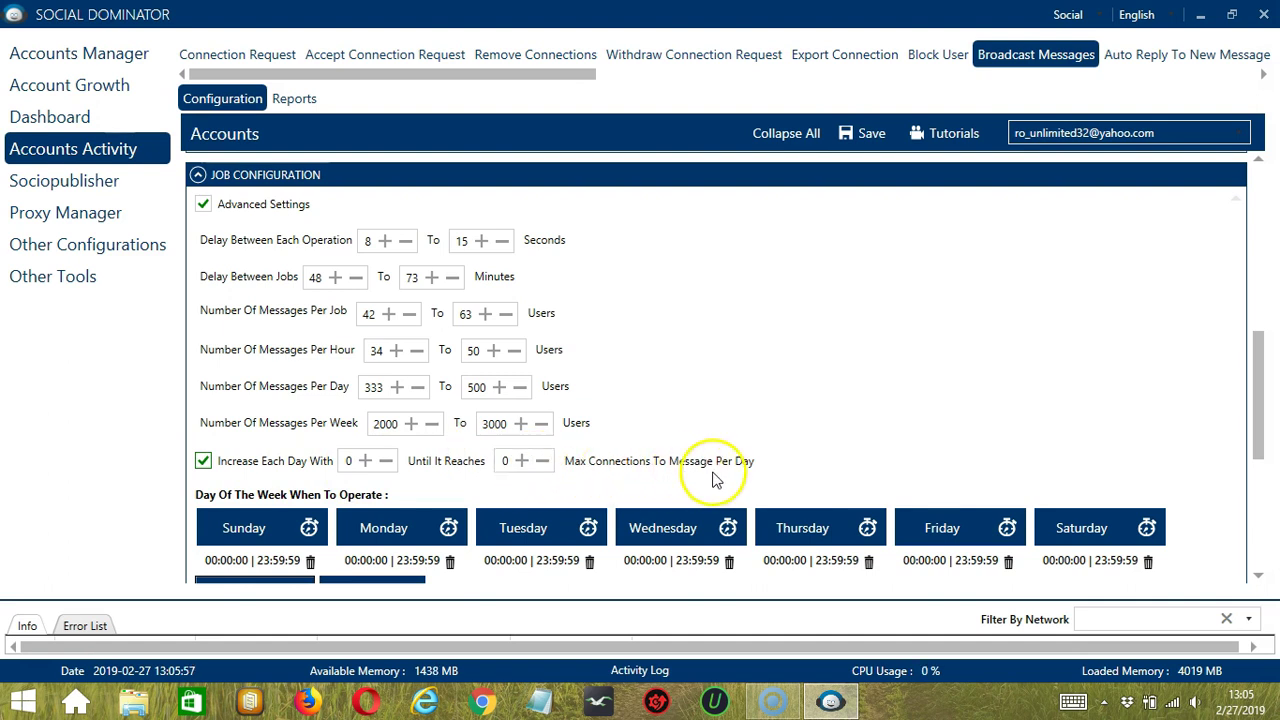
{"action": "scroll", "coordinate": [794, 449], "scroll_direction": "down", "scroll_amount": 5}
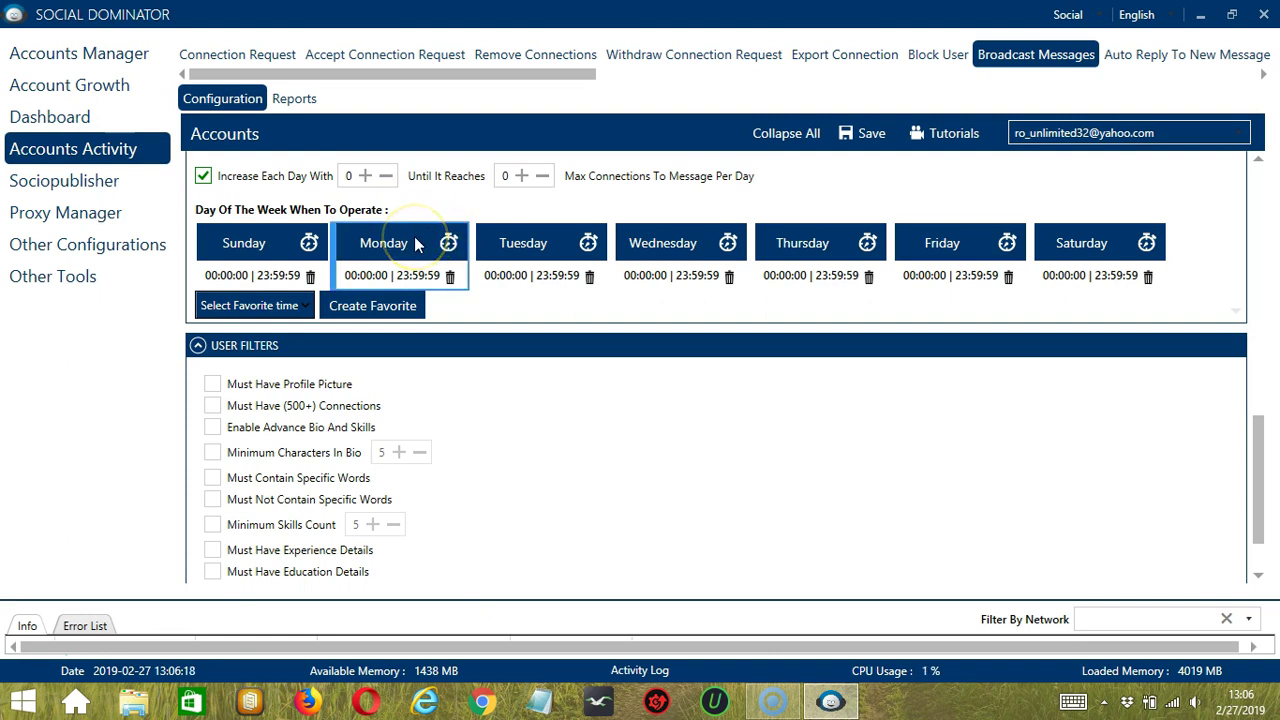
Replace Monday's default all-day interval with a 12:00:00 AM–1:59:59 AM interval
{"action": "left_click", "coordinate": [440, 260]}
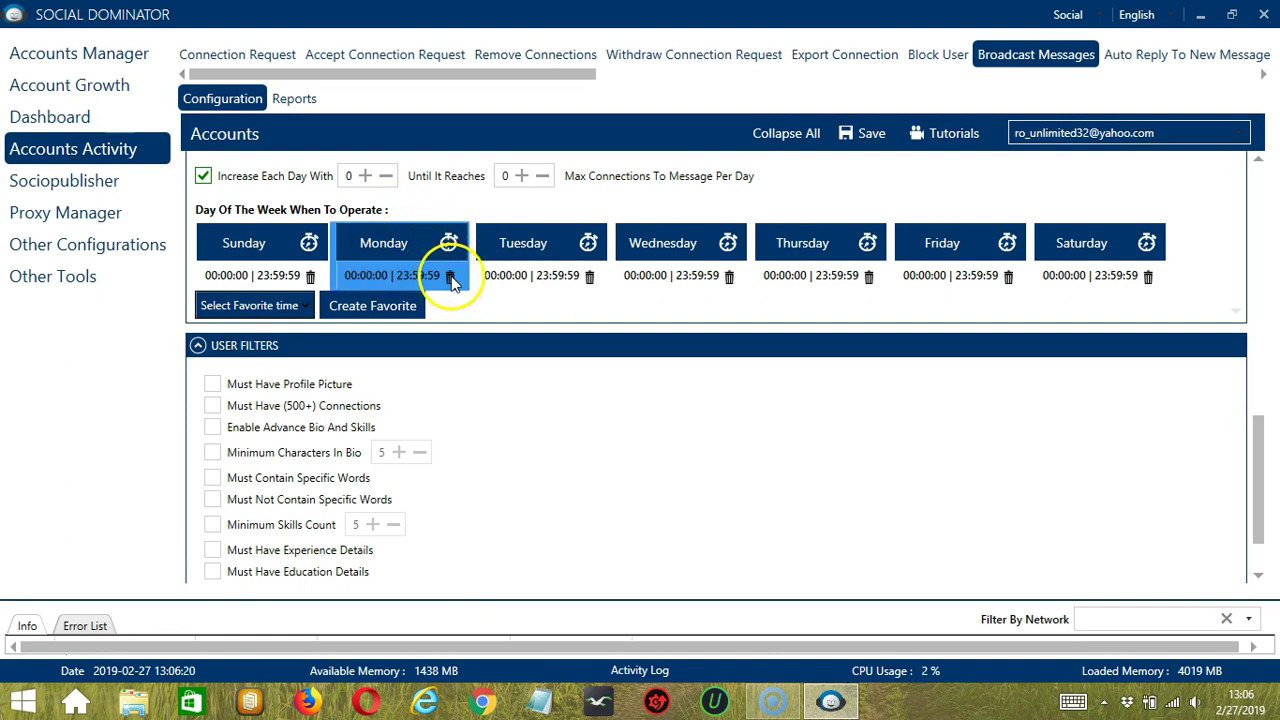
{"action": "left_click", "coordinate": [450, 276]}
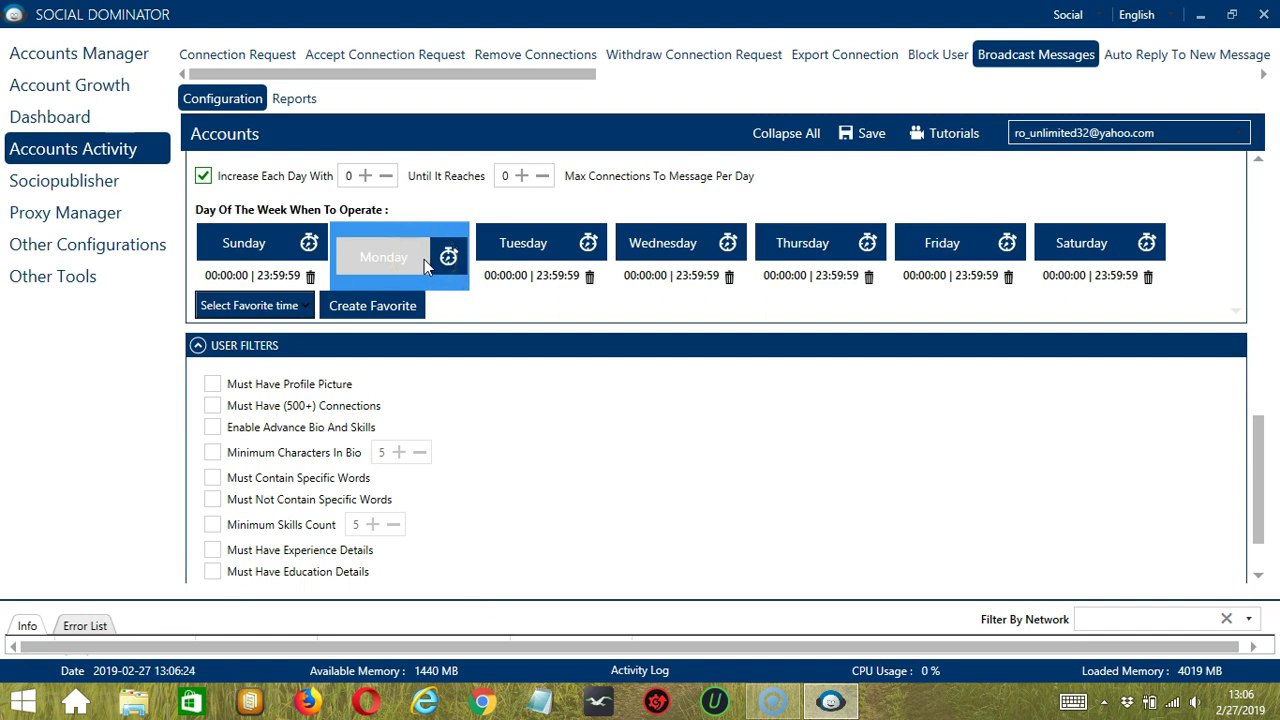
{"action": "left_click", "coordinate": [419, 256]}
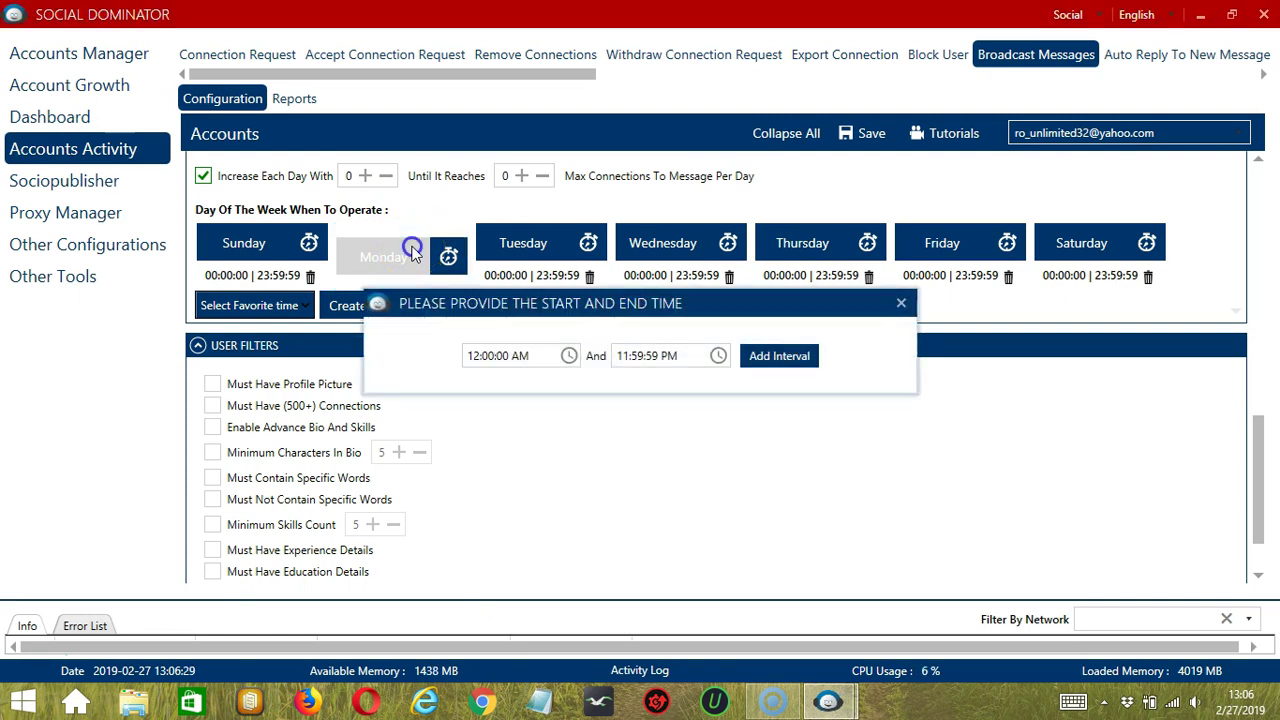
{"action": "left_click", "coordinate": [620, 355]}
{"action": "key", "text": "BackSpace"}
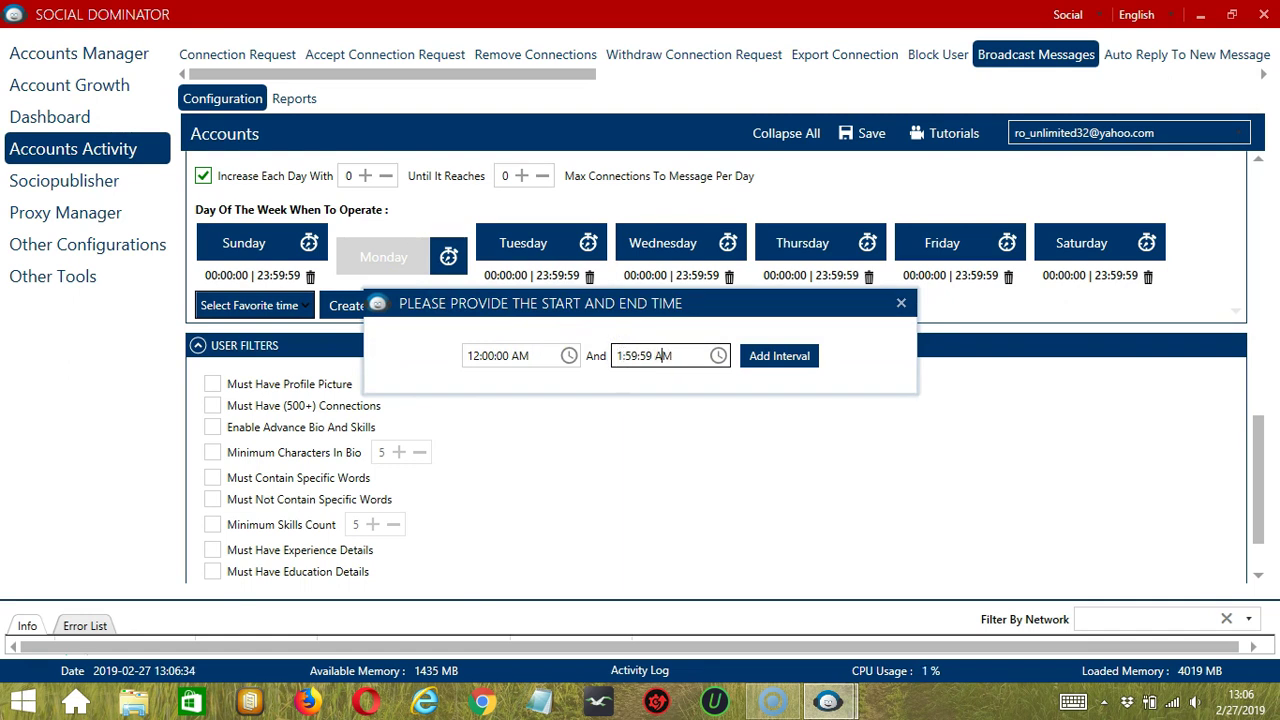
{"action": "left_click", "coordinate": [779, 356]}
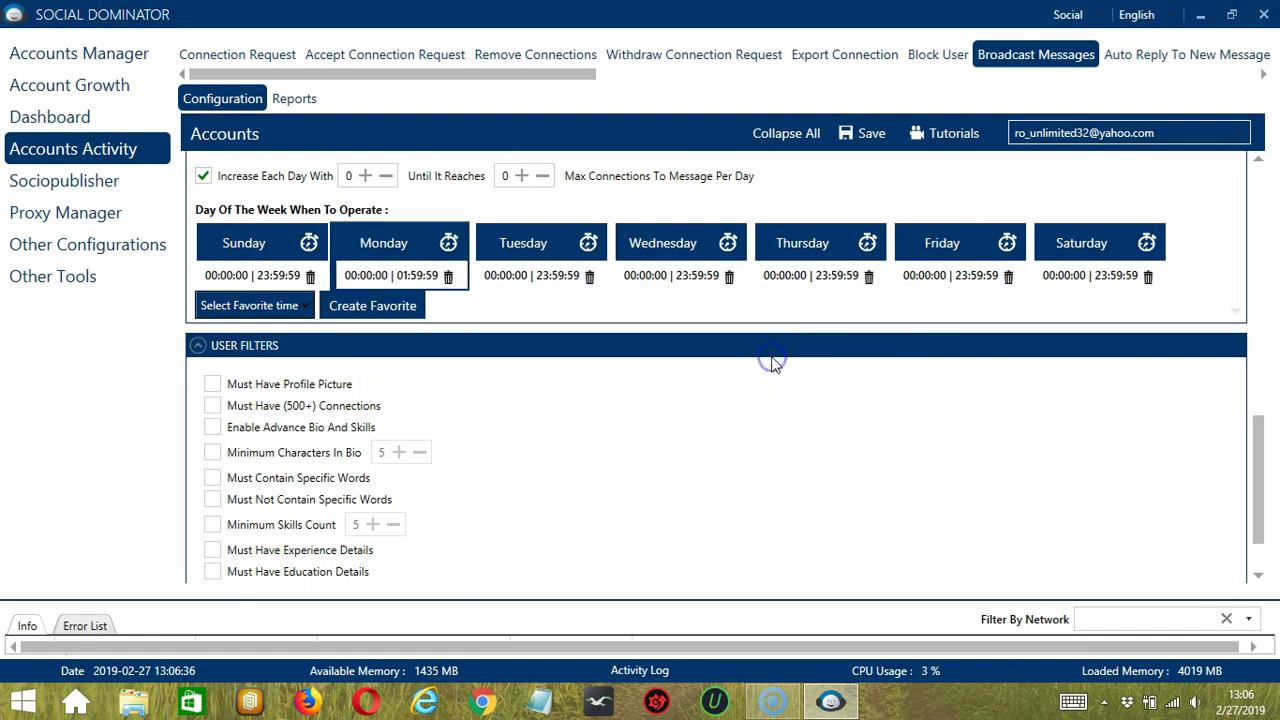
Add a second Monday interval from 2:00:00 AM to 11:59:59 PM
{"action": "left_click", "coordinate": [421, 243]}
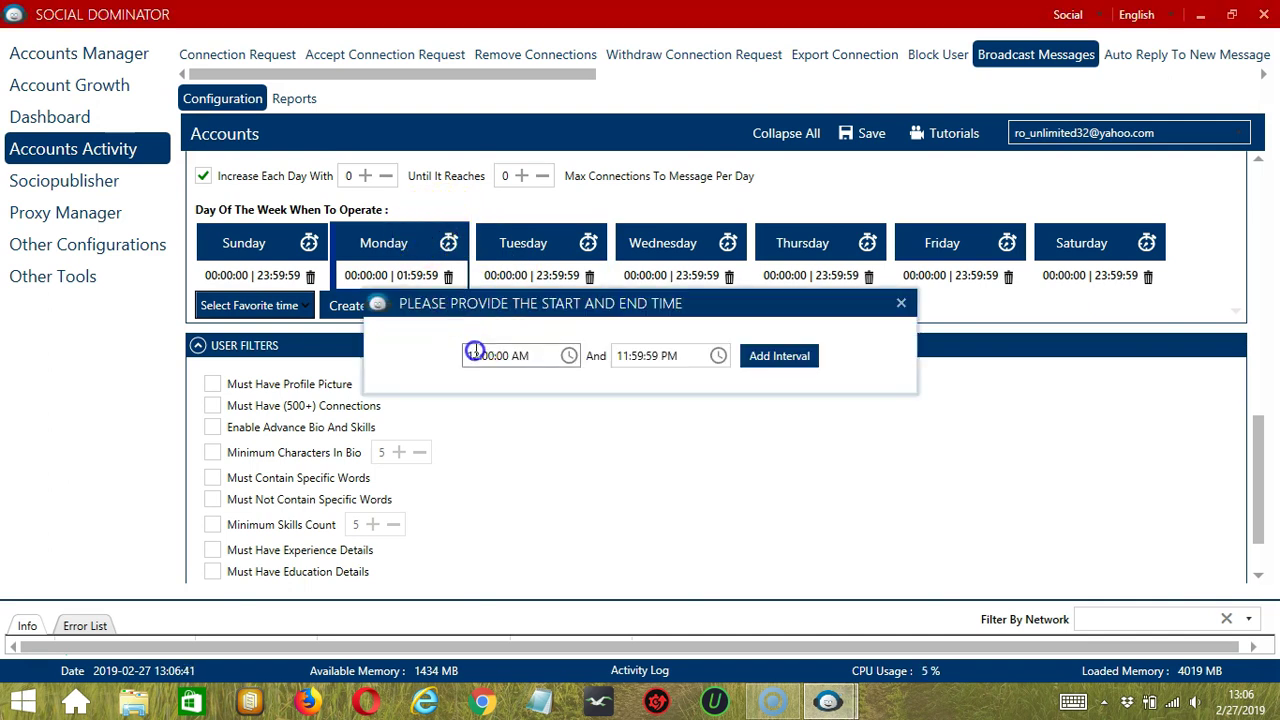
{"action": "left_click", "coordinate": [473, 355]}
{"action": "left_click", "coordinate": [475, 356]}
{"action": "key", "text": "BackSpace"}
{"action": "left_click", "coordinate": [790, 356]}
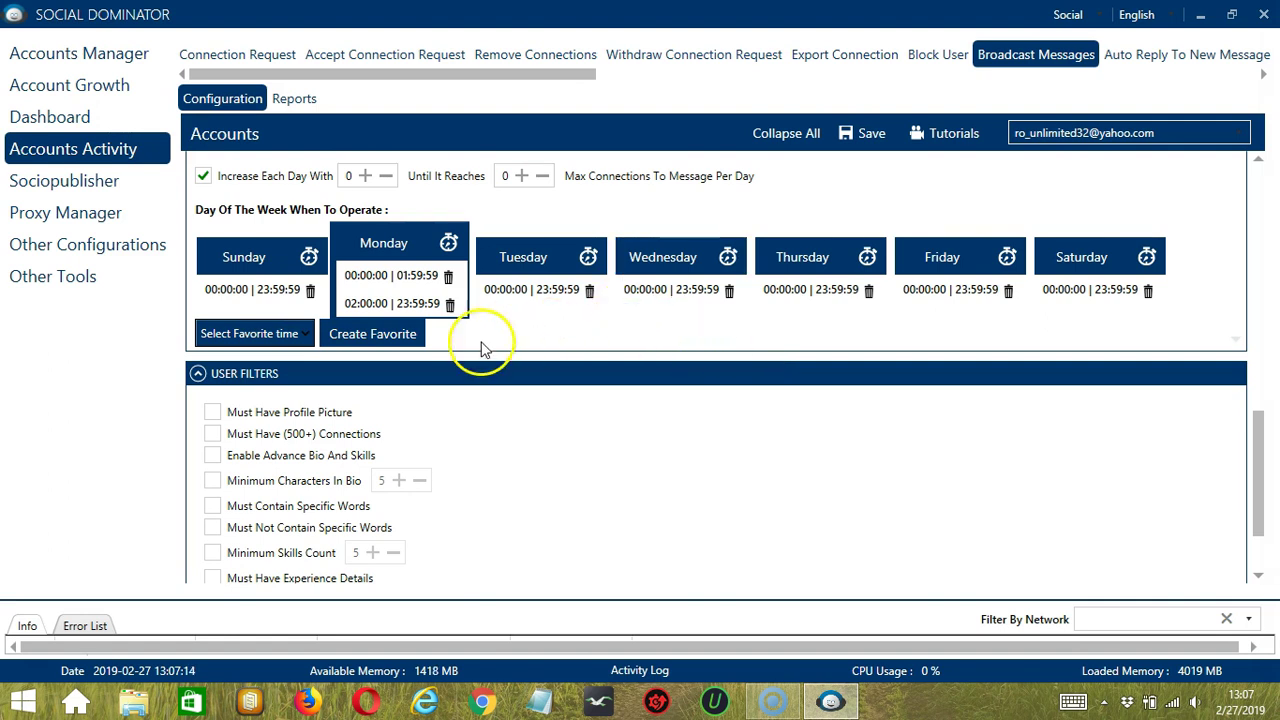
Save the weekly schedule as a favorite time named 'LinkedIn Message'
{"action": "left_click", "coordinate": [391, 336]}
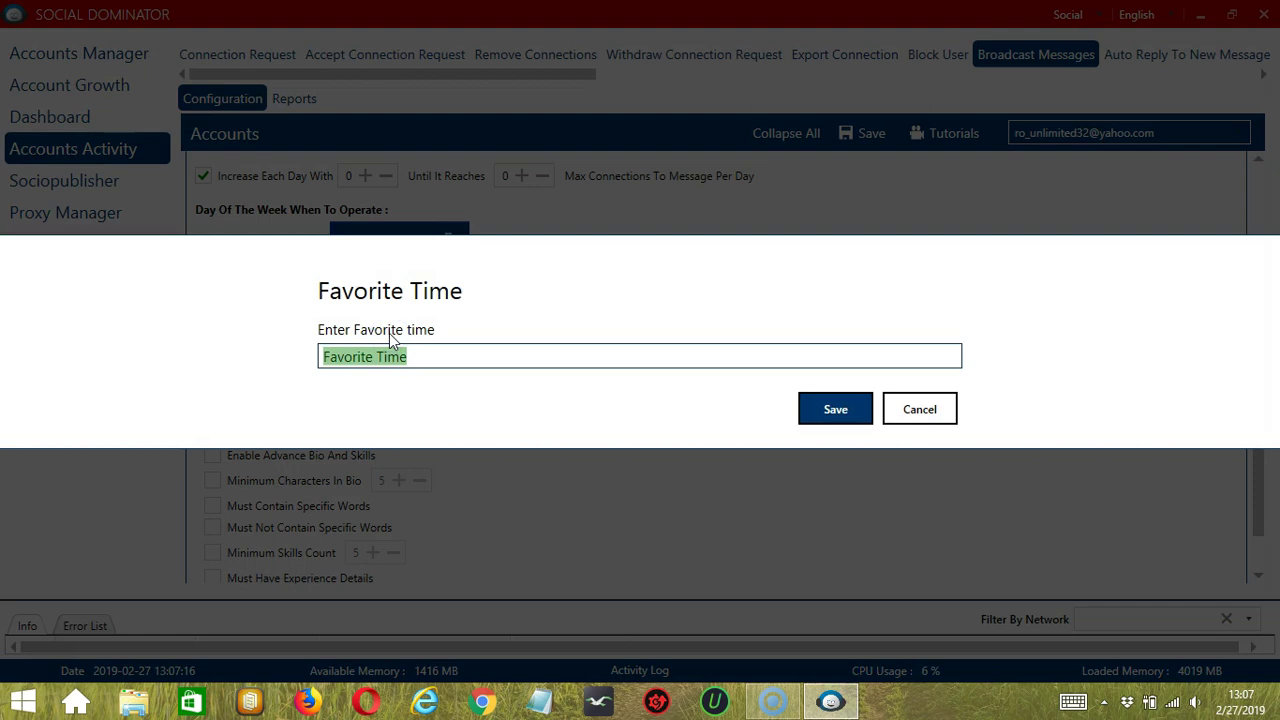
{"action": "type", "text": "Linked"}
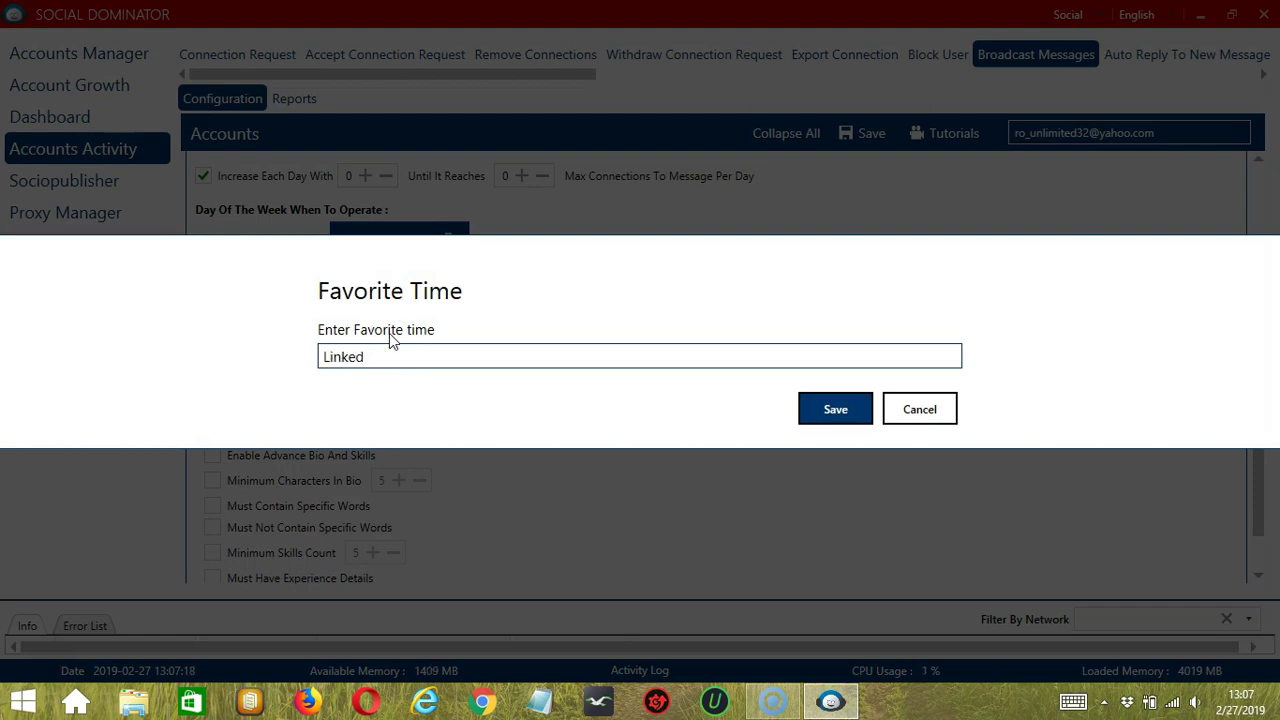
{"action": "type", "text": "In Message"}
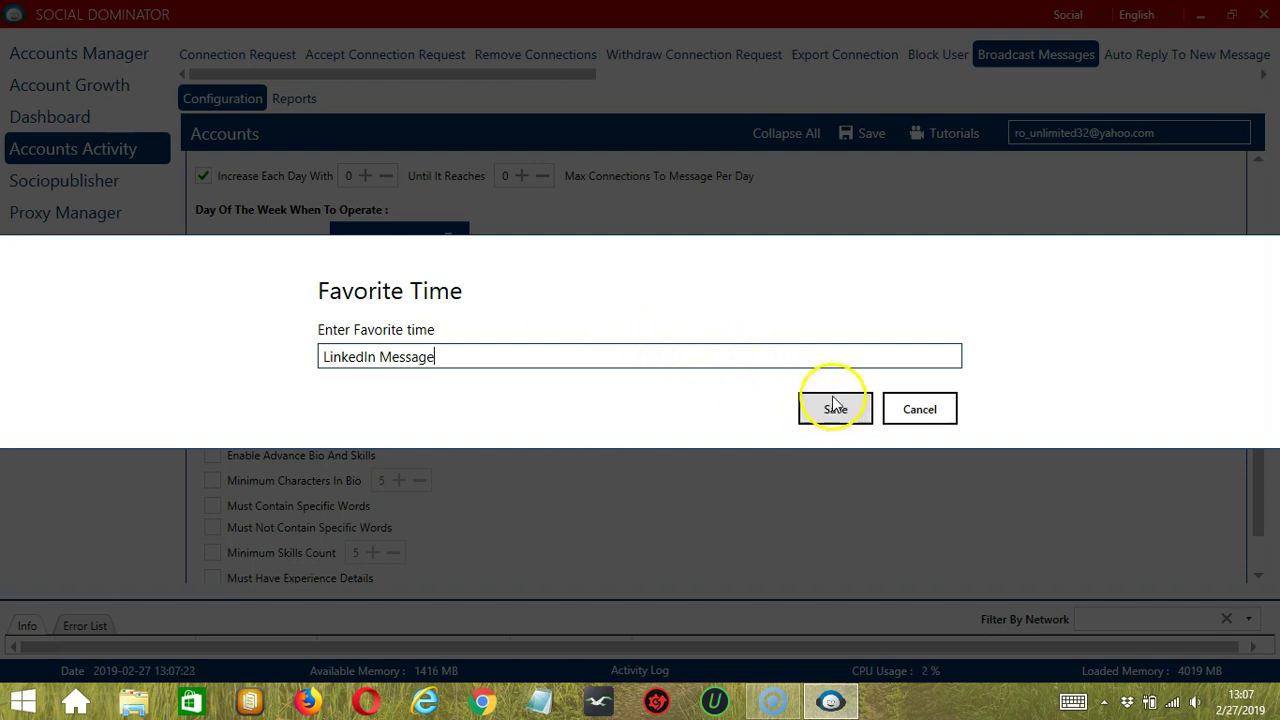
{"action": "left_click", "coordinate": [835, 409]}
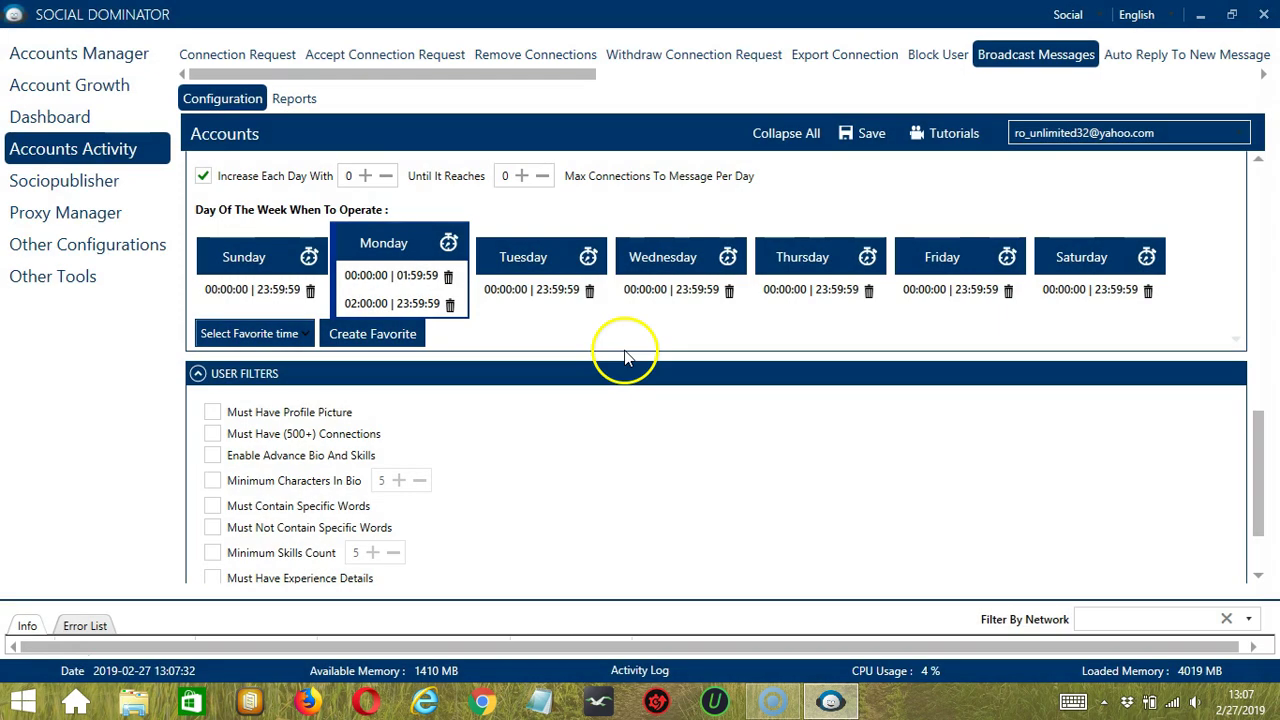
Apply the 'LinkedIn Message' favorite time to the schedule
{"action": "left_click", "coordinate": [281, 336]}
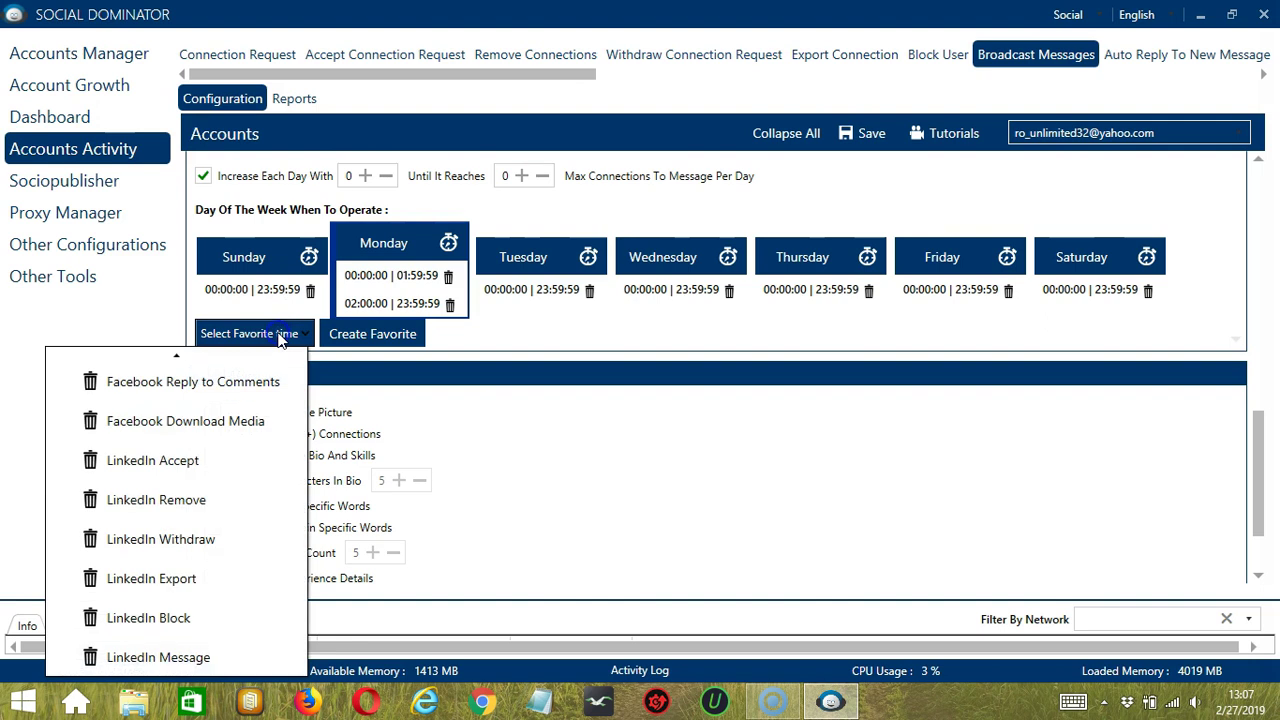
{"action": "left_click", "coordinate": [180, 651]}
{"action": "scroll", "coordinate": [460, 295], "scroll_direction": "down", "scroll_amount": 2}
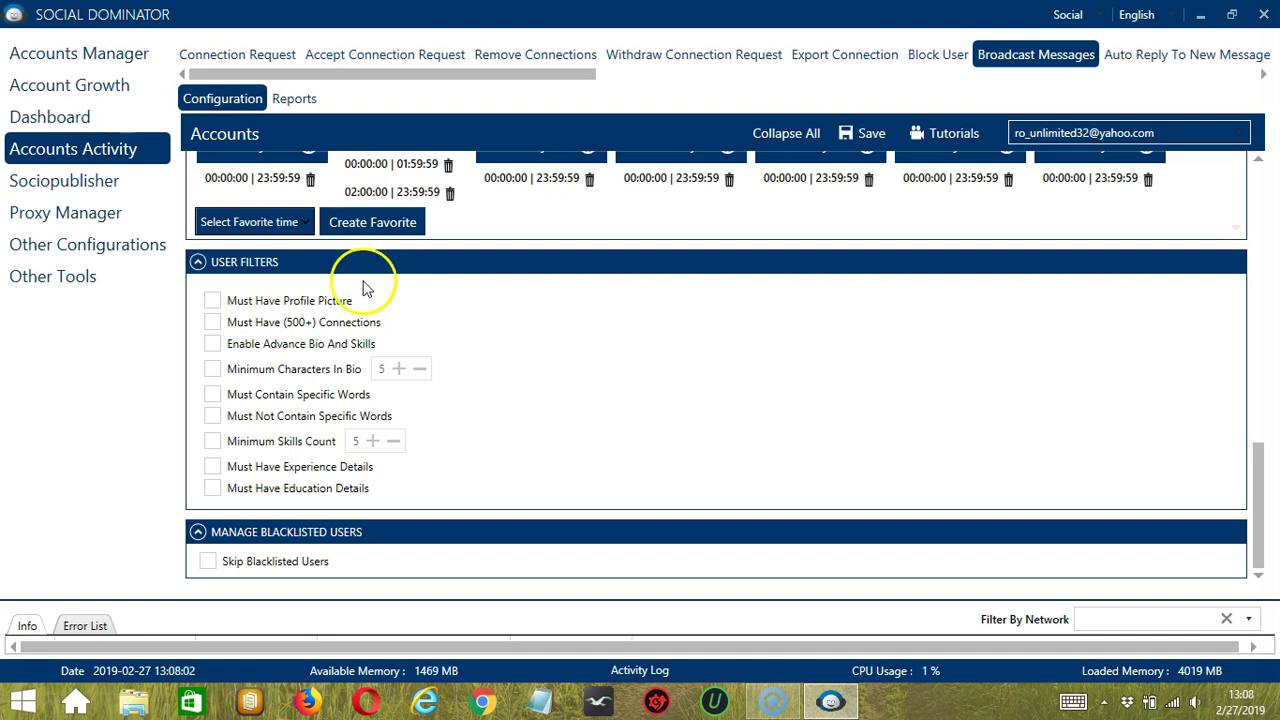
Tick Must Have Profile Picture, 500+ Connections, Advance Bio And Skills, and Minimum Characters In Bio (5)
{"action": "left_click", "coordinate": [213, 303]}
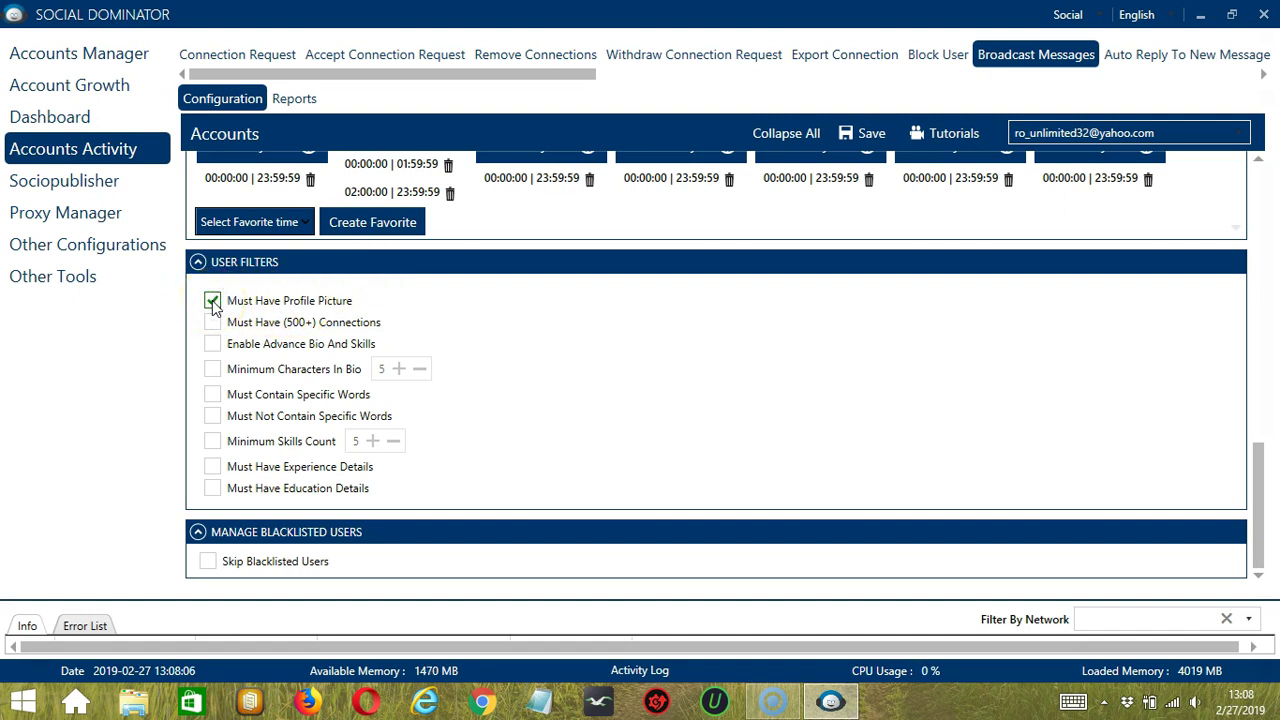
{"action": "left_click", "coordinate": [213, 324]}
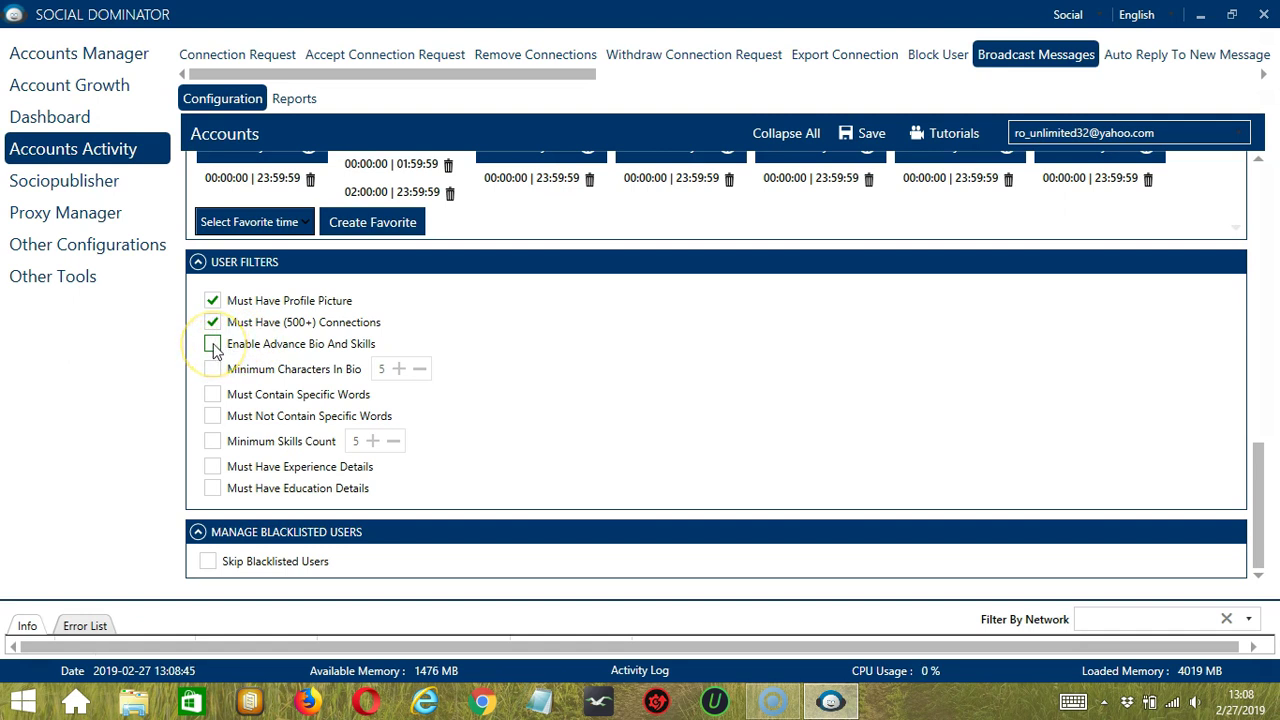
{"action": "left_click", "coordinate": [213, 345]}
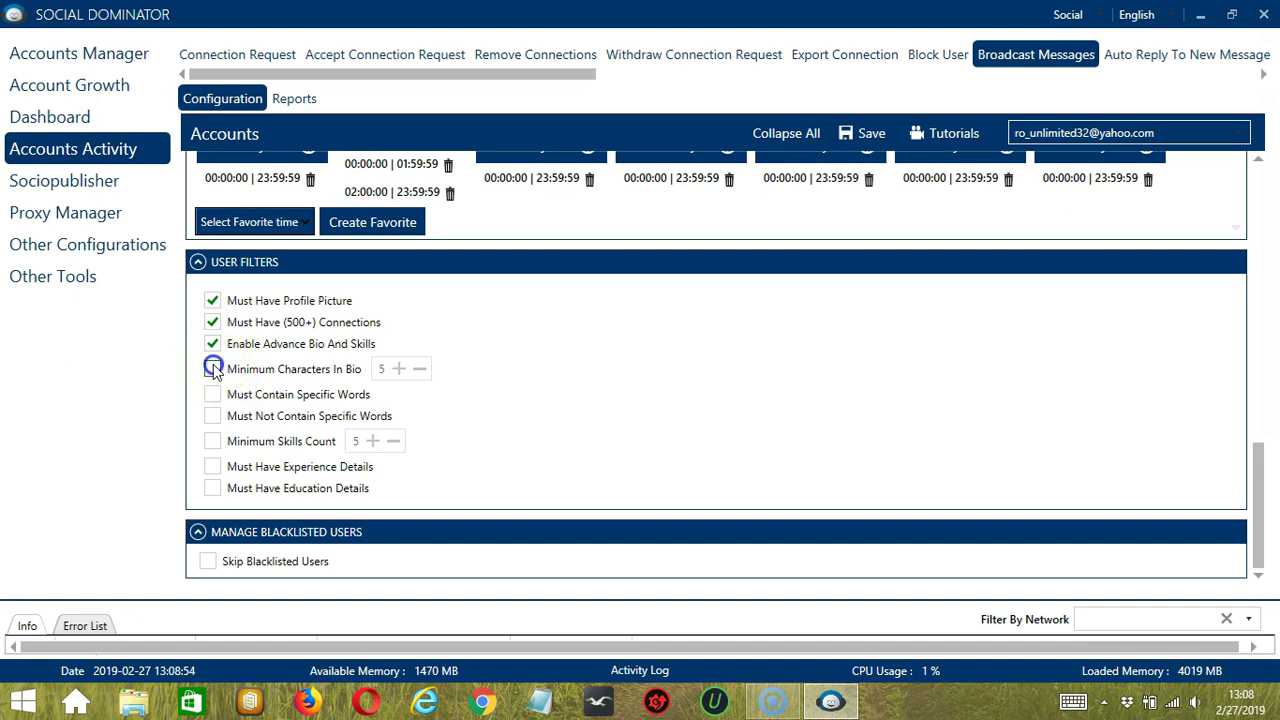
{"action": "left_click", "coordinate": [213, 369]}
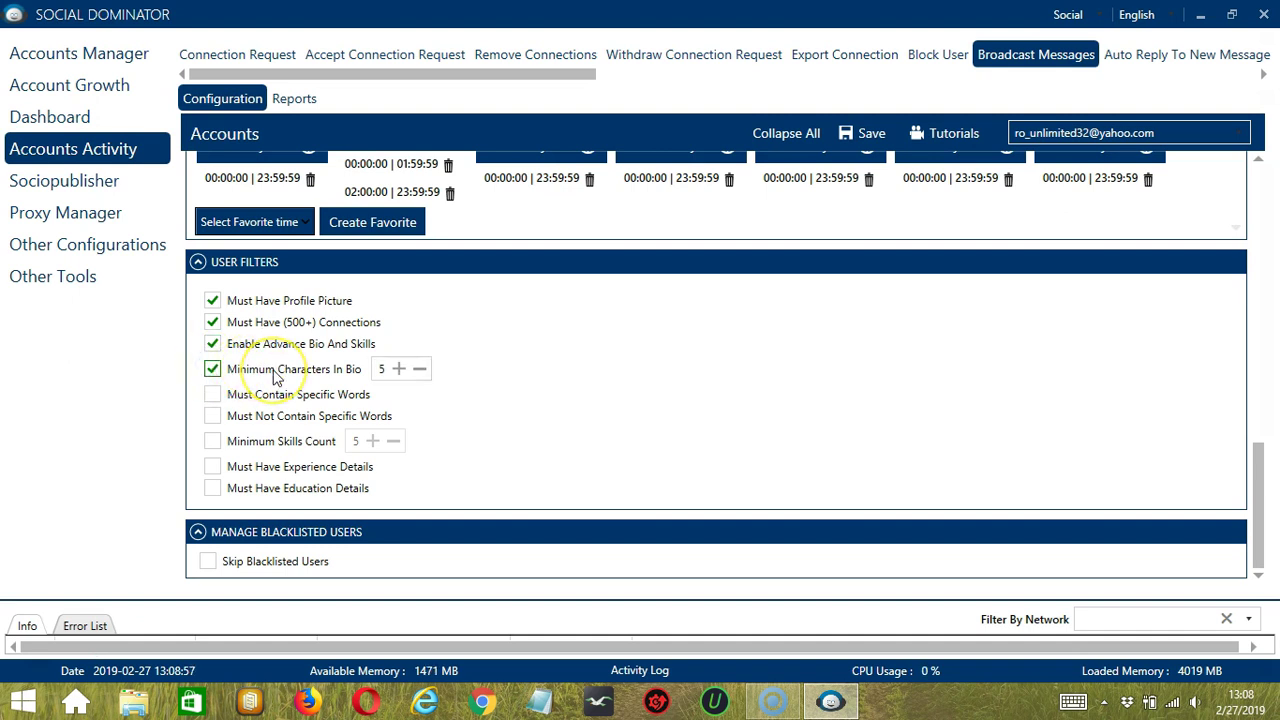
Try a required bio word 'Expert', then clear it and turn that filter off
{"action": "left_click", "coordinate": [213, 395]}
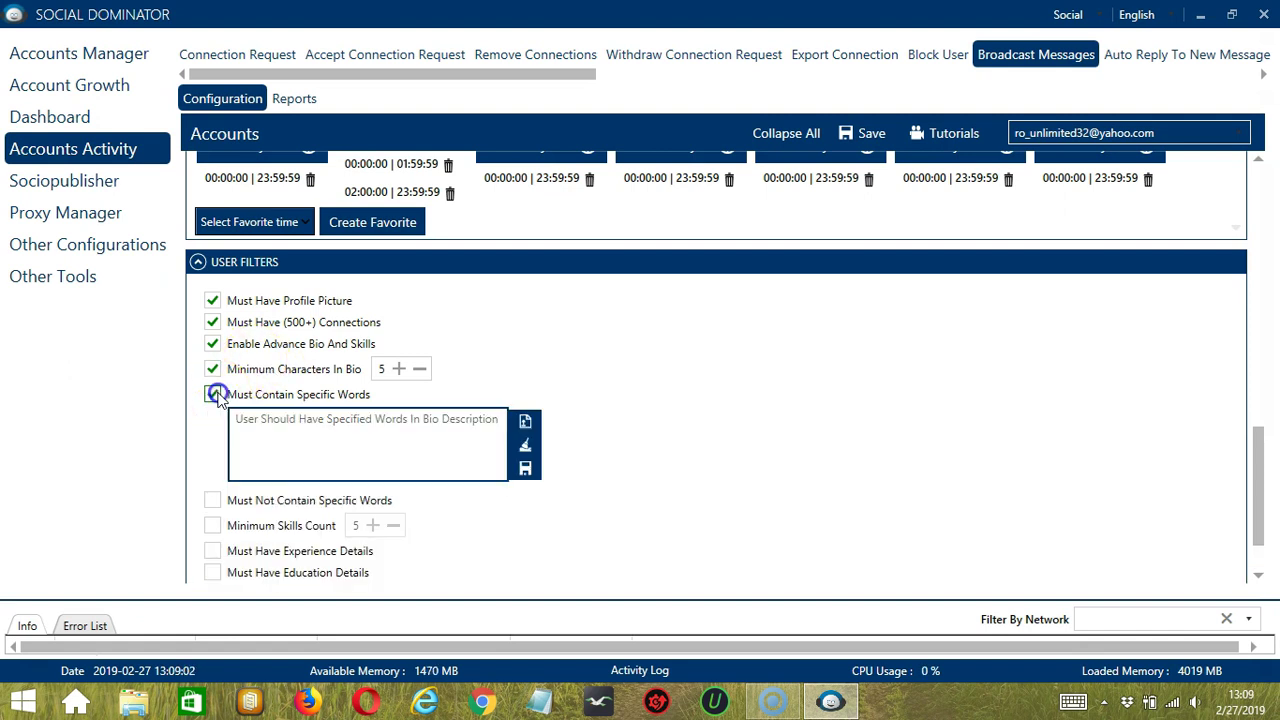
{"action": "left_click", "coordinate": [325, 443]}
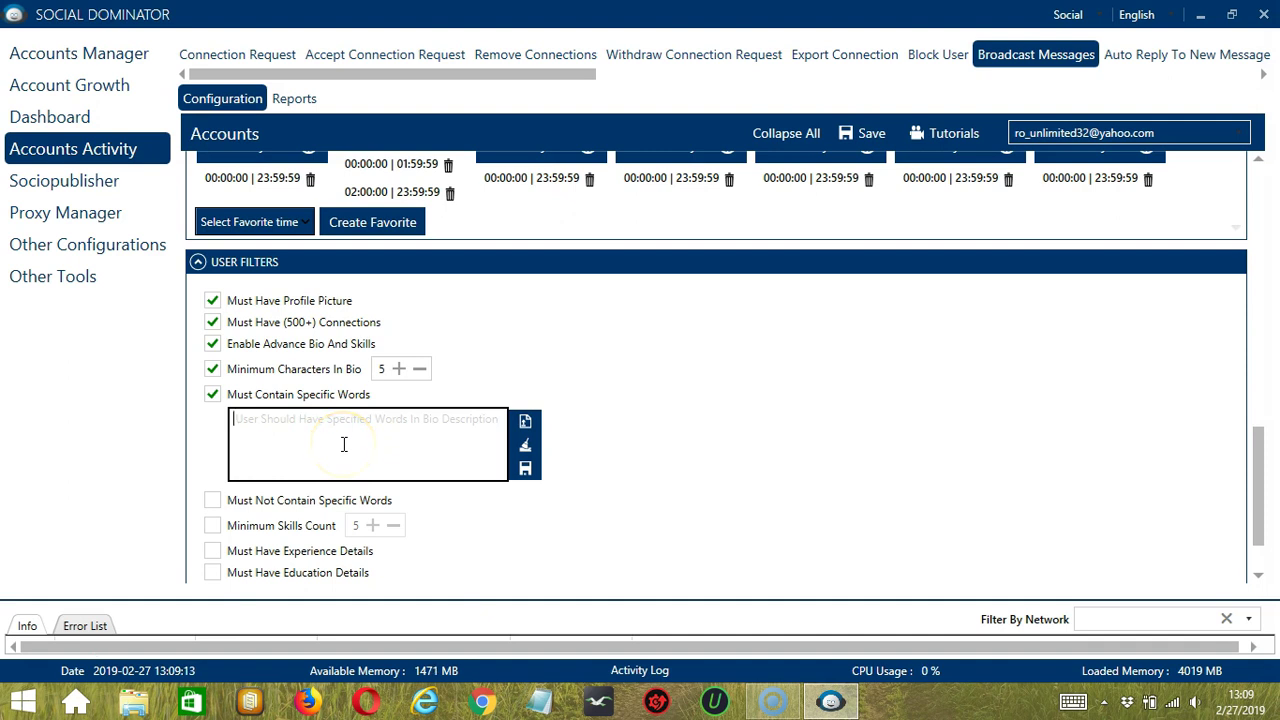
{"action": "type", "text": "Expert"}
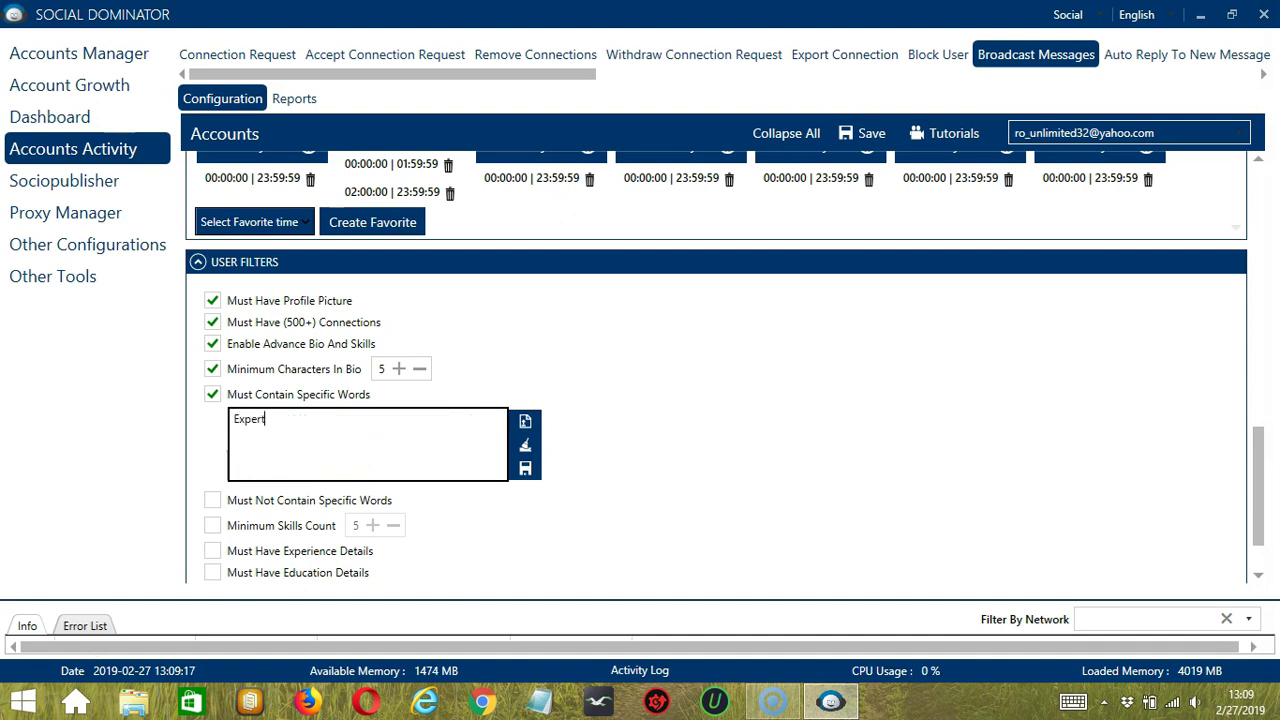
{"action": "left_click", "coordinate": [525, 450]}
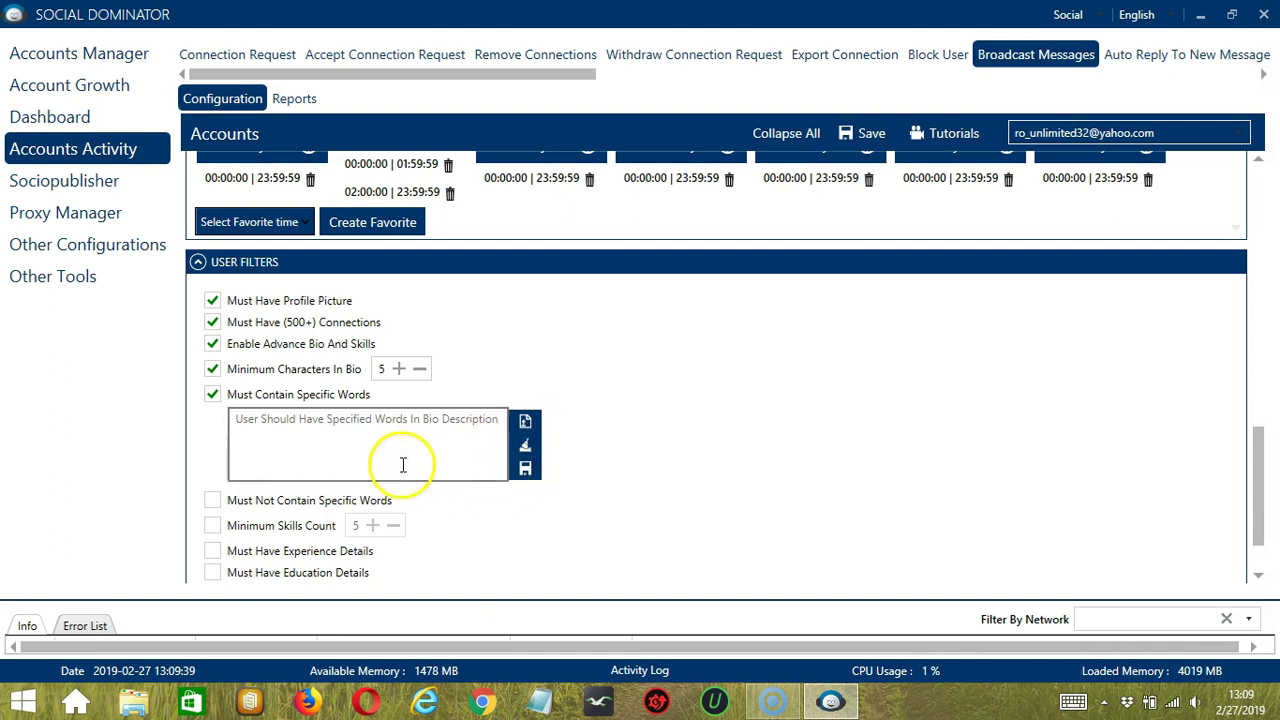
{"action": "left_click", "coordinate": [212, 394]}
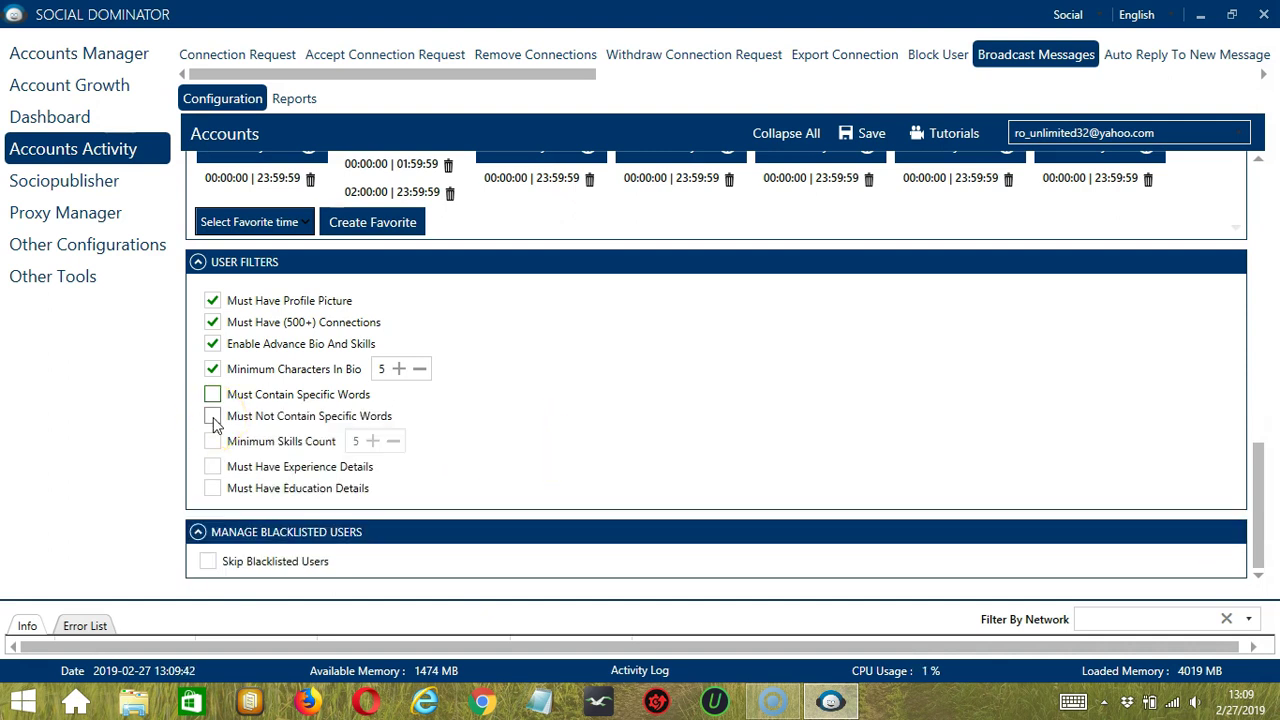
Exclude users whose bio contains 'fresh graduate' via Must Not Contain Specific Words
{"action": "left_click", "coordinate": [212, 416]}
{"action": "left_click", "coordinate": [304, 471]}
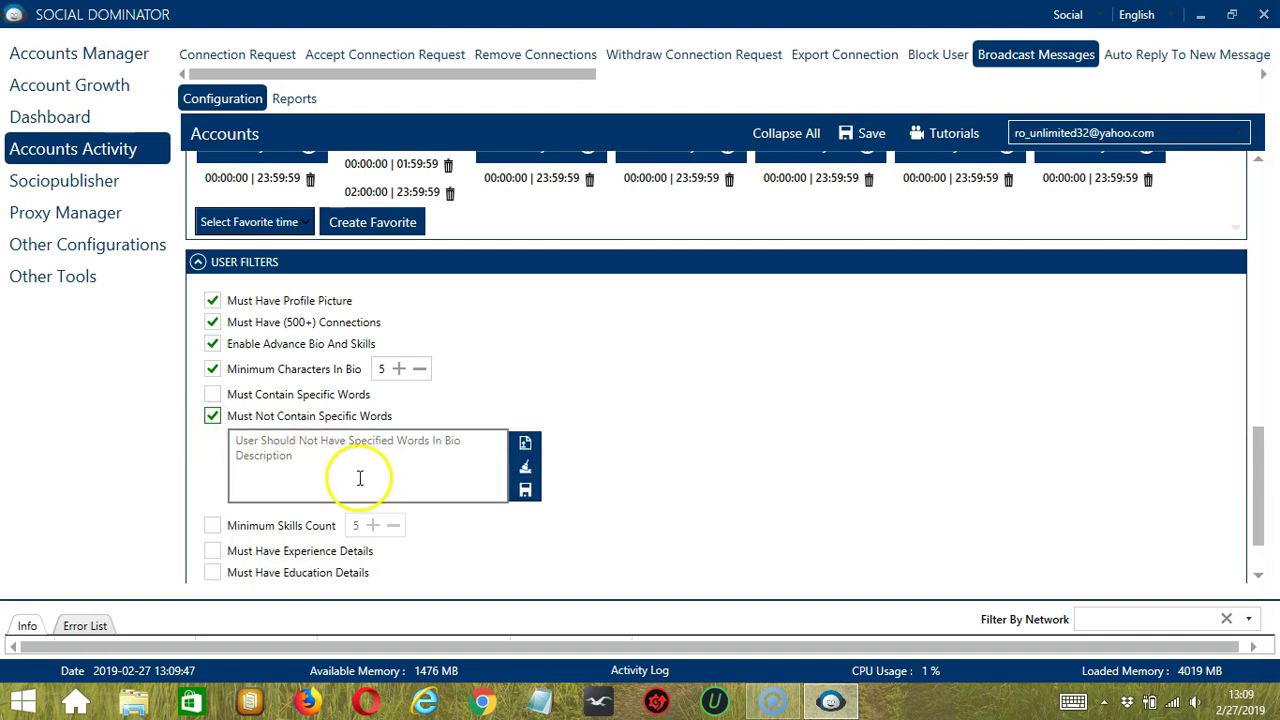
{"action": "left_click", "coordinate": [339, 473]}
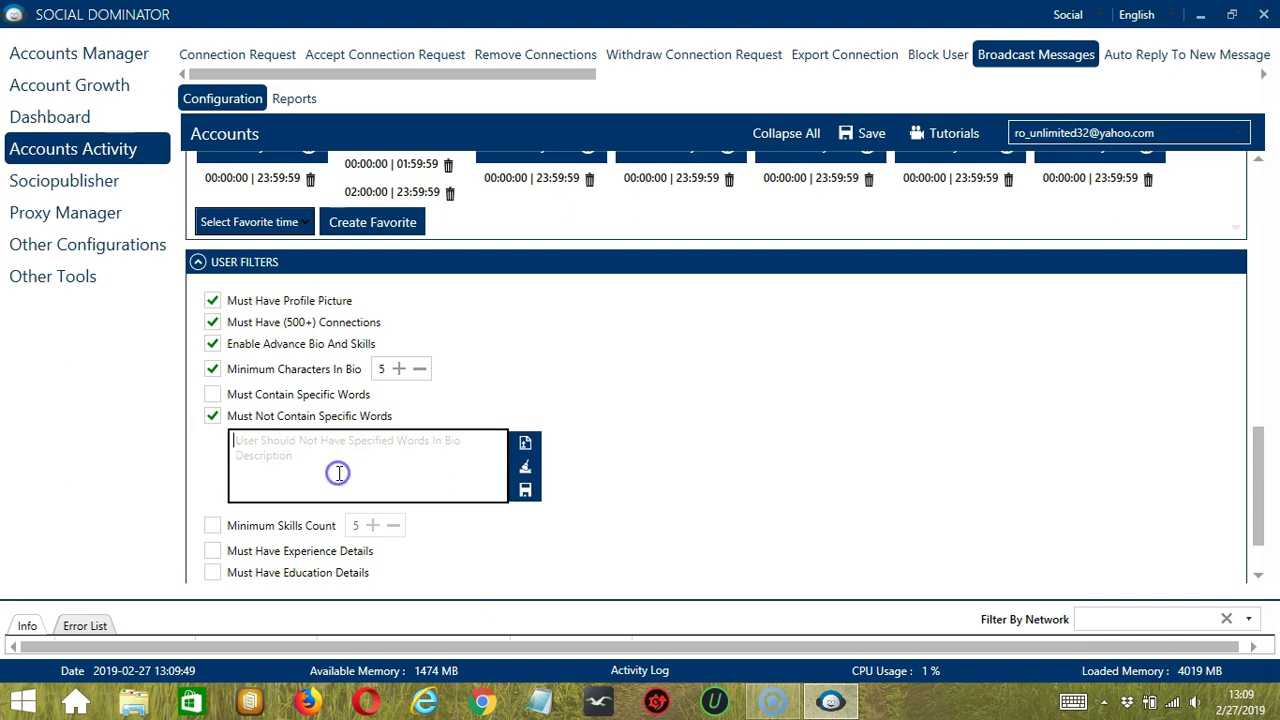
{"action": "type", "text": "fresh graduate"}
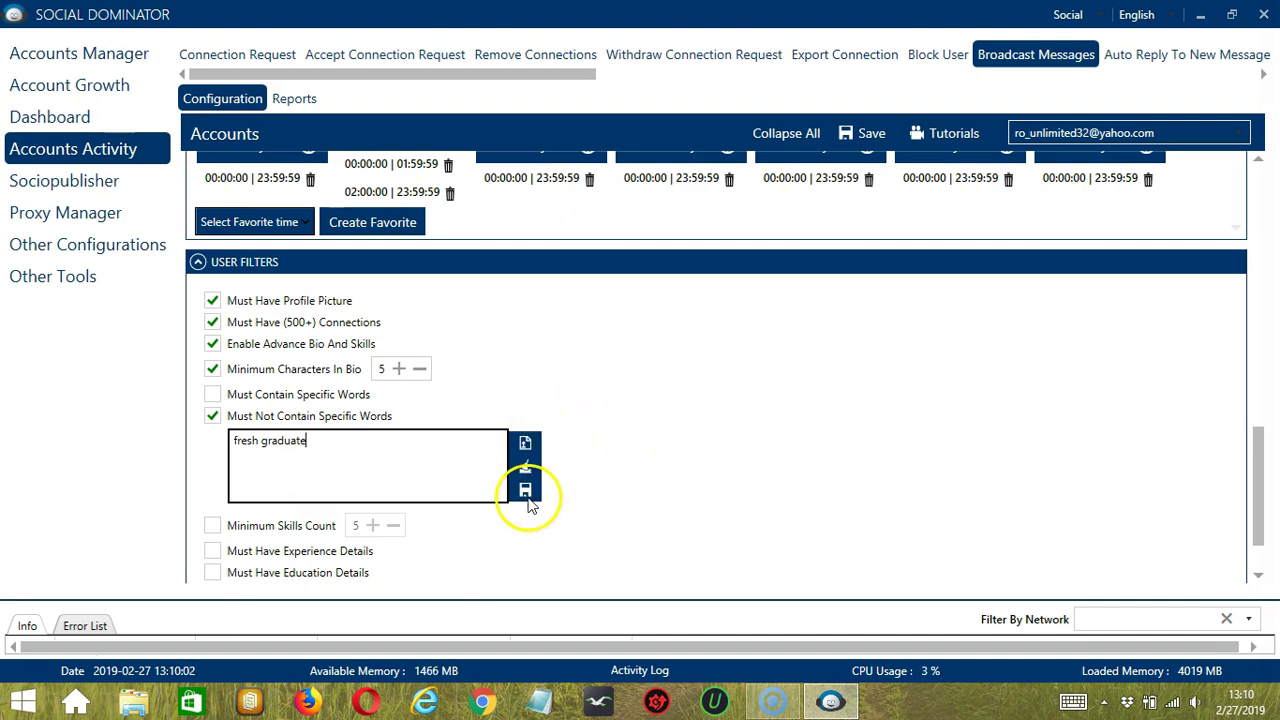
Turn off the excluded-words filter and require minimum skills count, experience and education details
{"action": "left_click", "coordinate": [212, 417]}
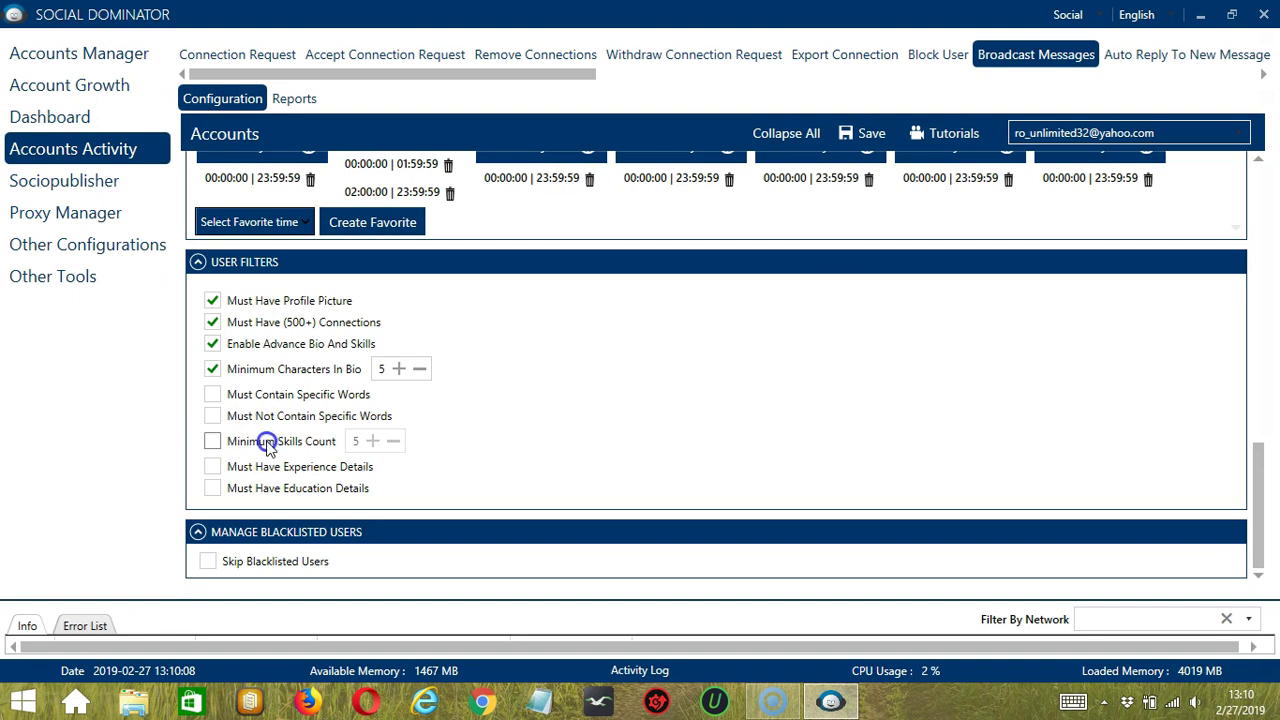
{"action": "left_click", "coordinate": [213, 442]}
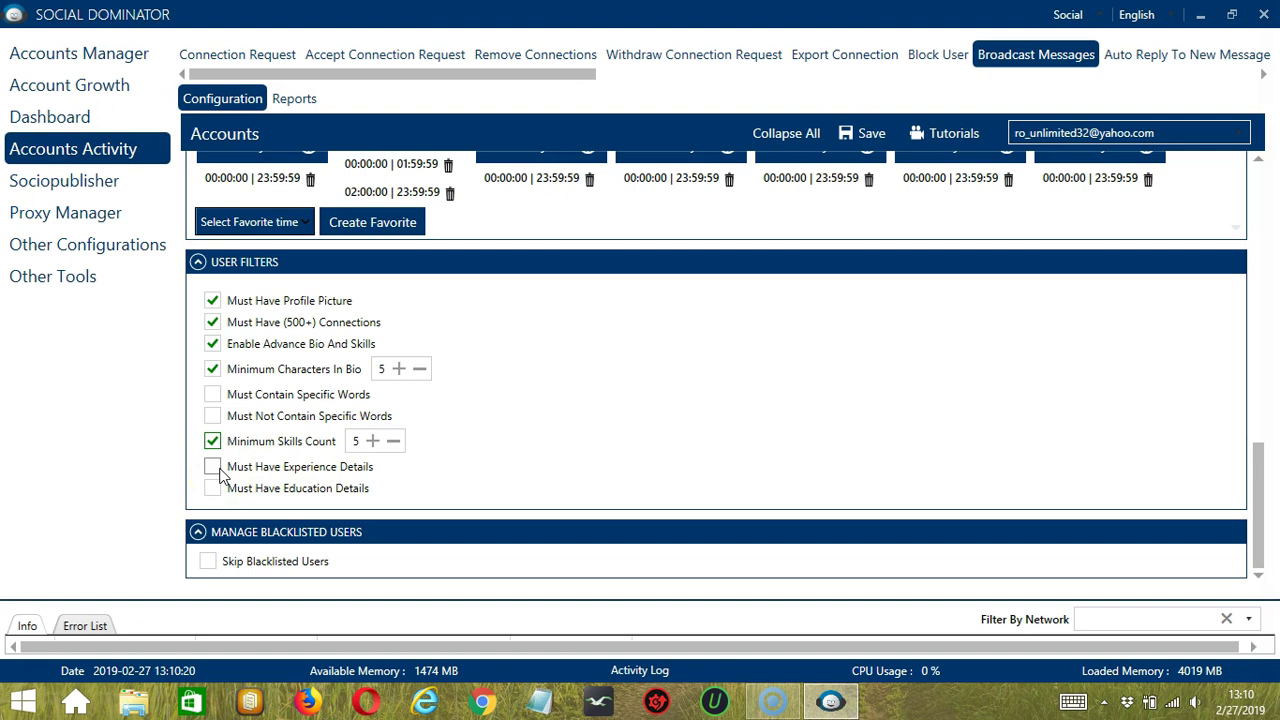
{"action": "left_click", "coordinate": [213, 467]}
{"action": "left_click", "coordinate": [213, 489]}
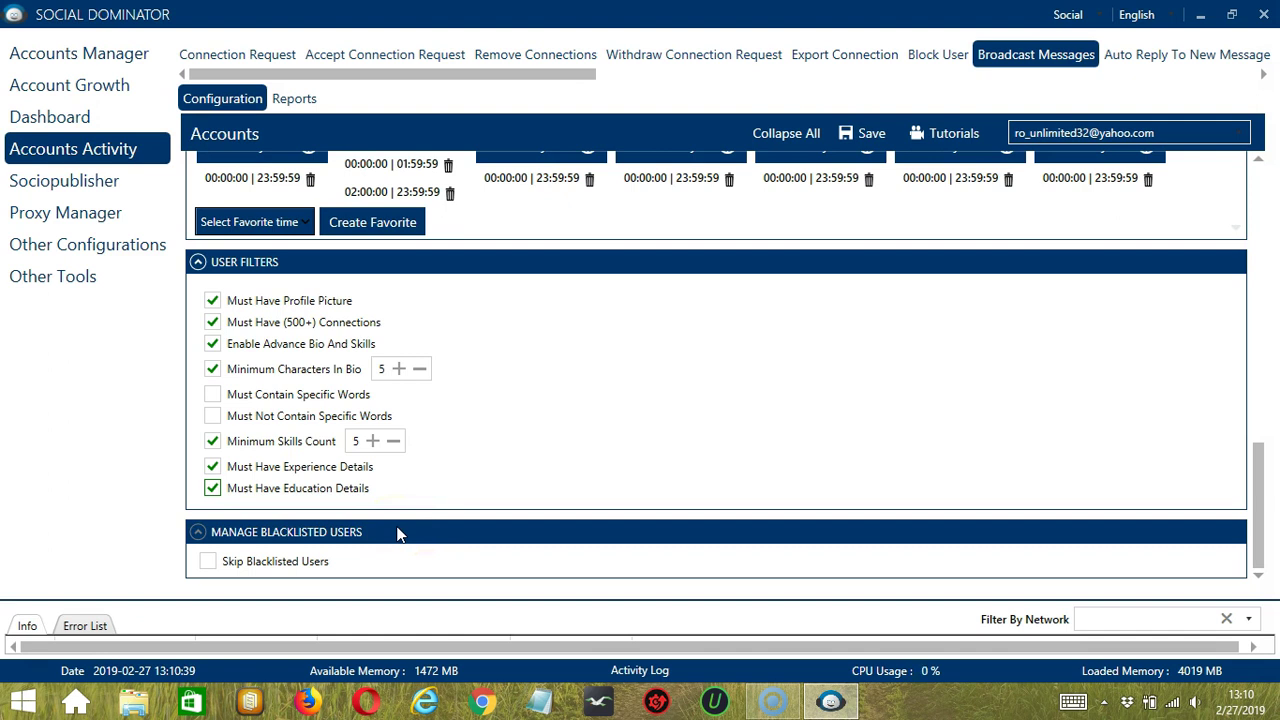
Skip blacklisted users, using the private blacklist
{"action": "left_click", "coordinate": [206, 563]}
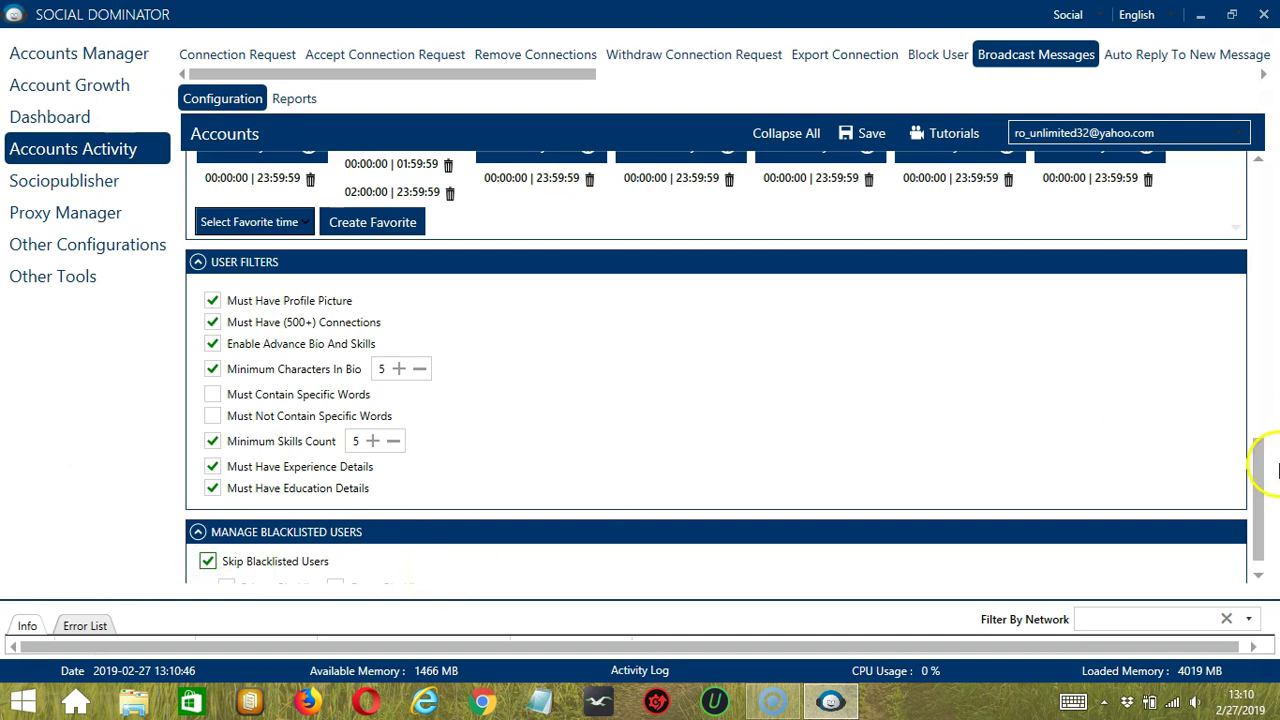
{"action": "left_click", "coordinate": [1258, 577]}
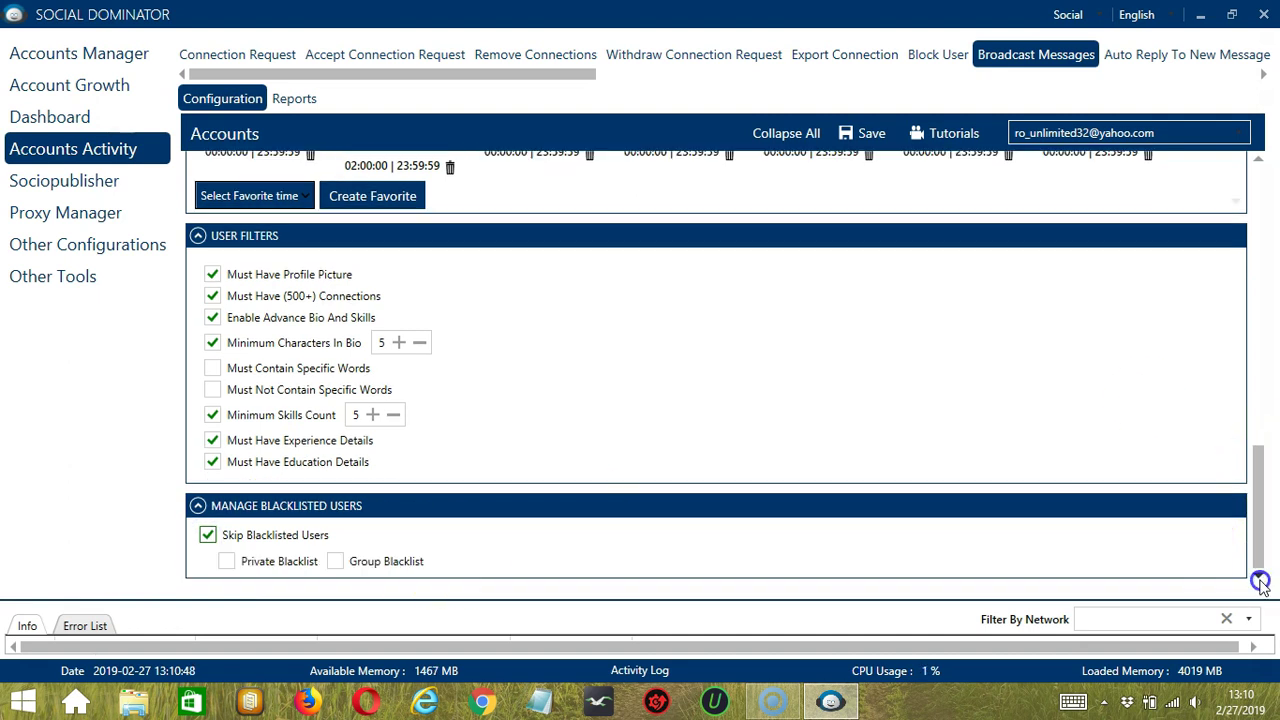
{"action": "left_click", "coordinate": [270, 564]}
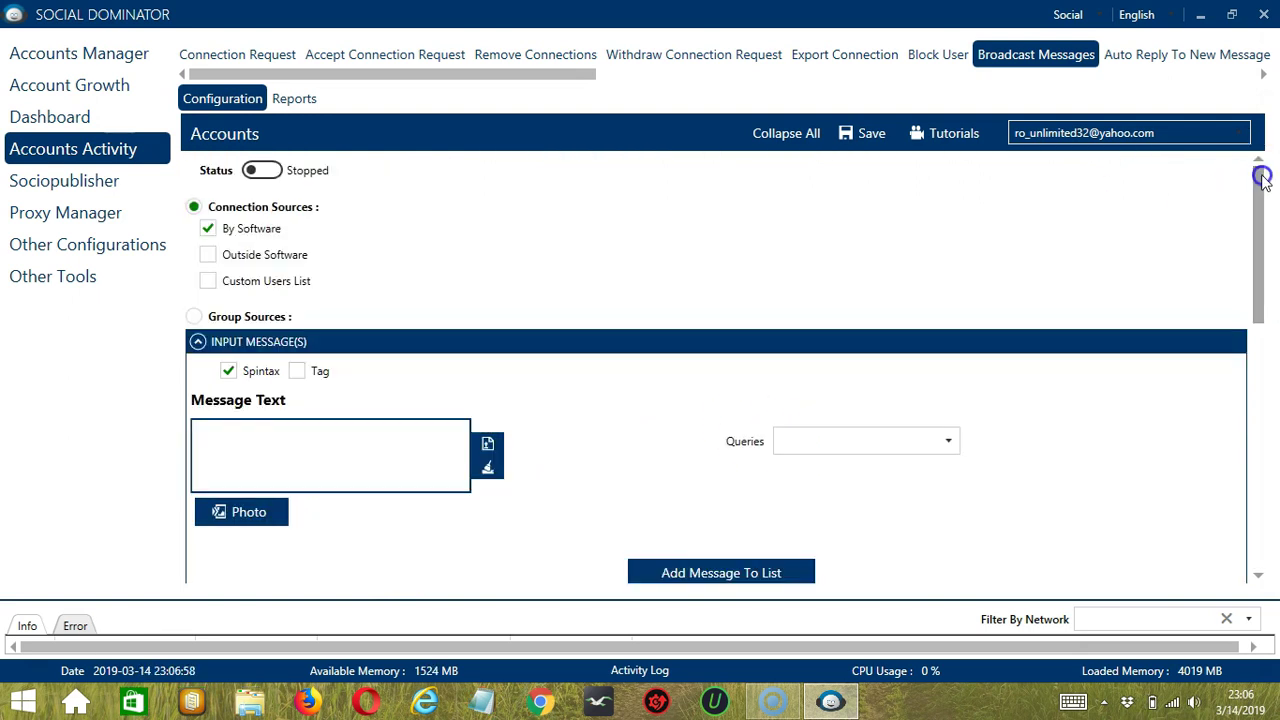
Save the Broadcast Messages configuration and switch the job's status to Active
{"action": "left_click", "coordinate": [868, 135]}
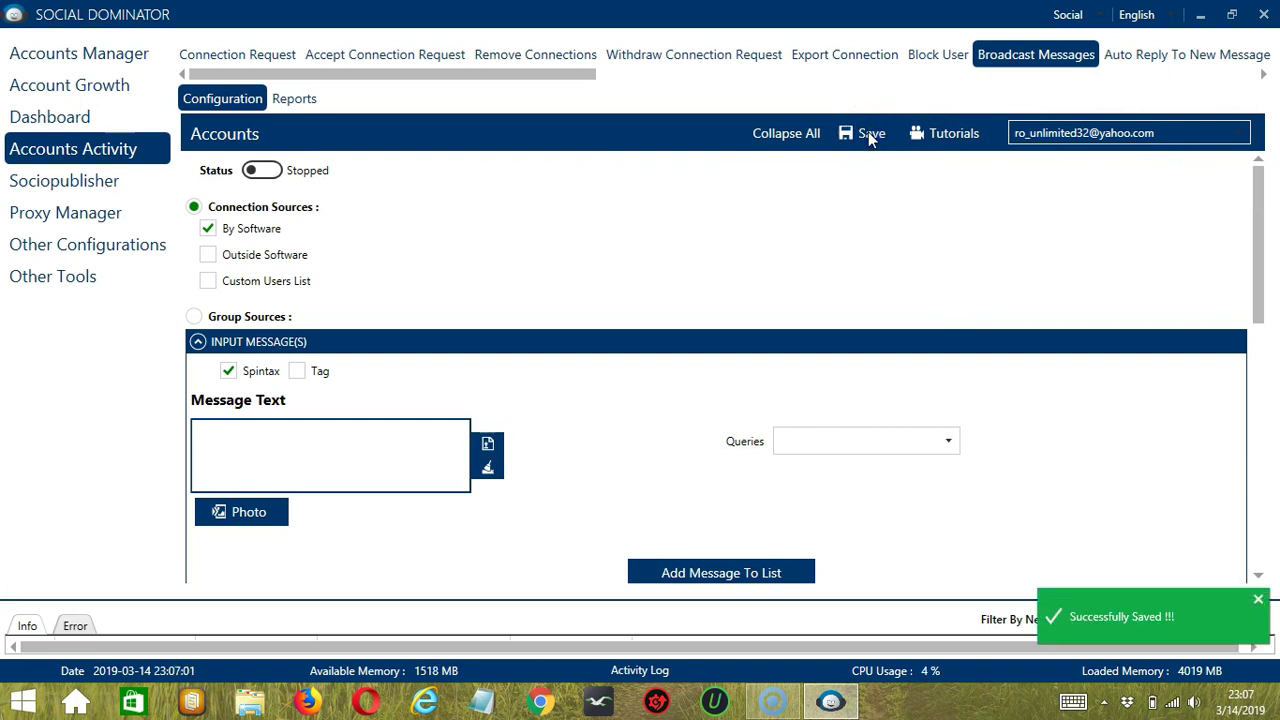
{"action": "left_click", "coordinate": [276, 173]}
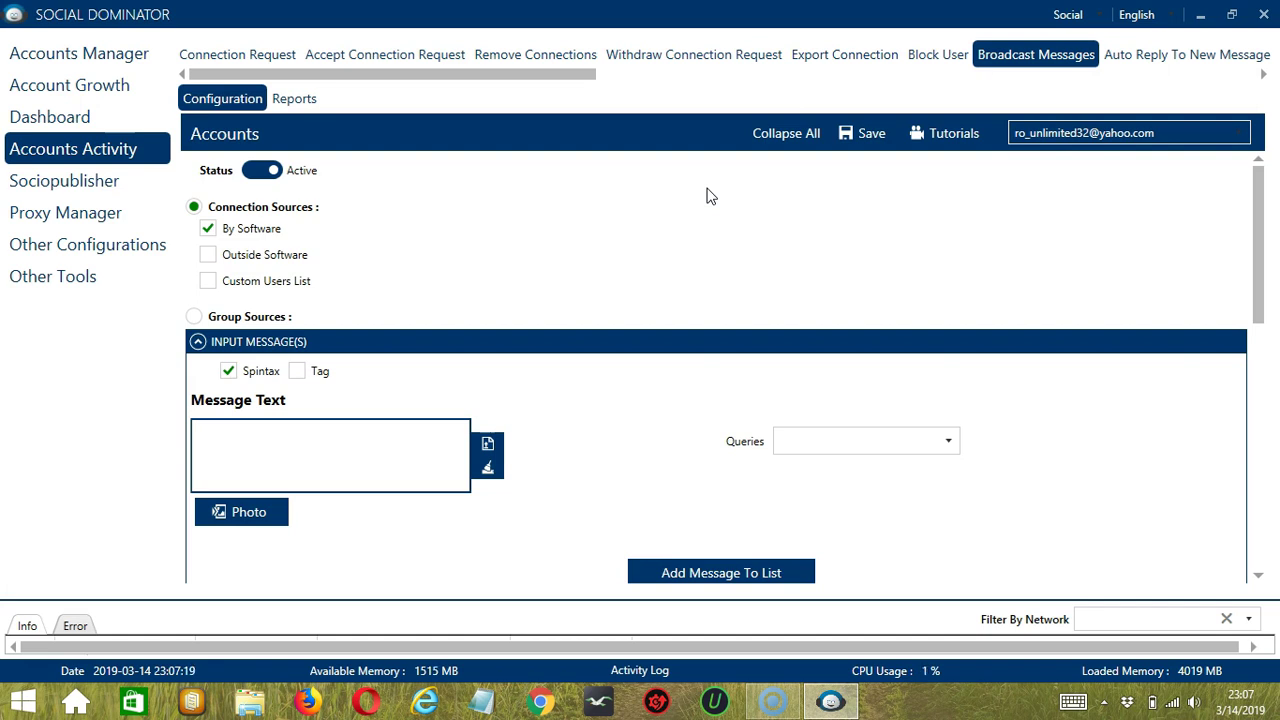
Switch to the LinkedIn module and open the Messenger Broadcast Messages campaign form
{"action": "left_click", "coordinate": [1100, 16]}
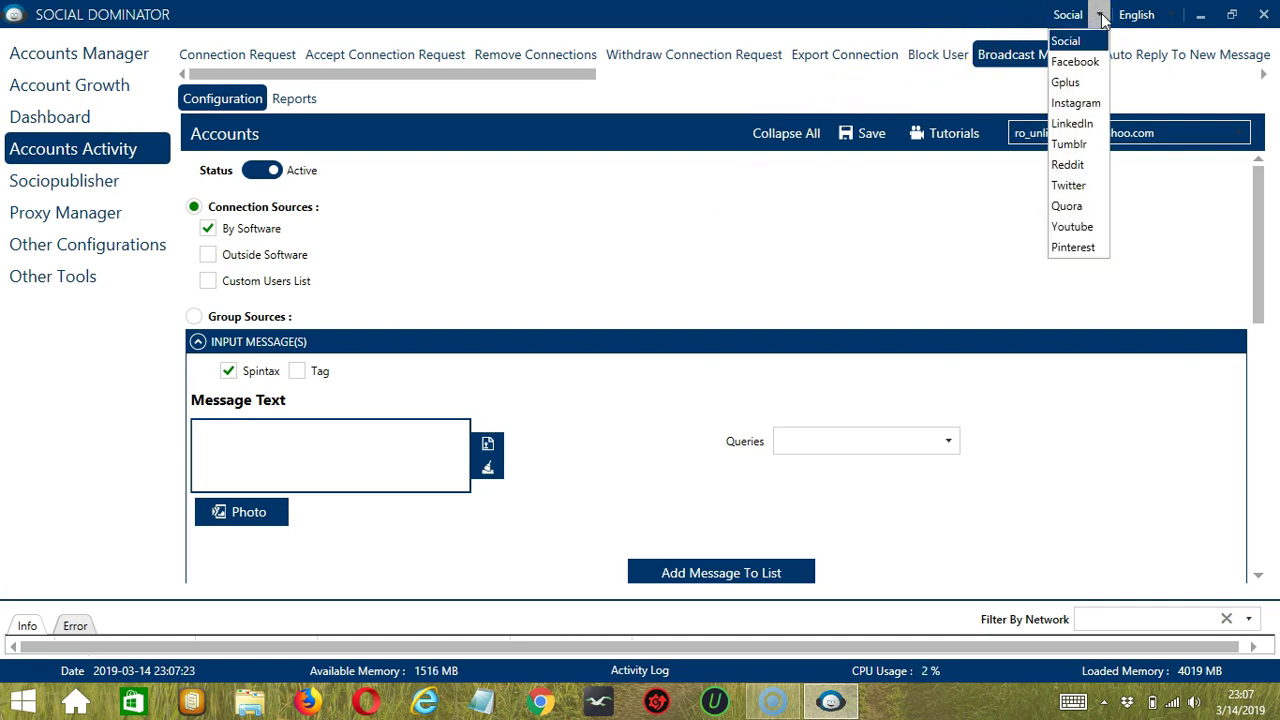
{"action": "left_click", "coordinate": [1086, 124]}
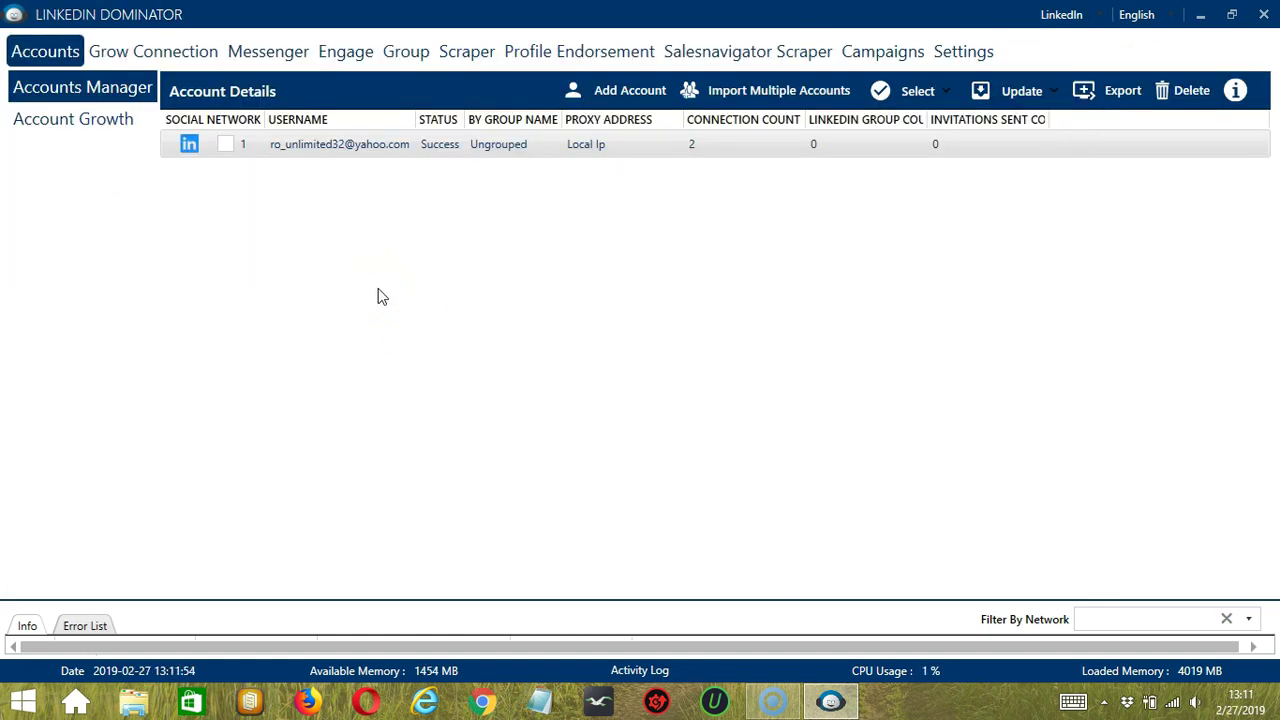
{"action": "left_click", "coordinate": [264, 56]}
{"action": "left_click", "coordinate": [162, 88]}
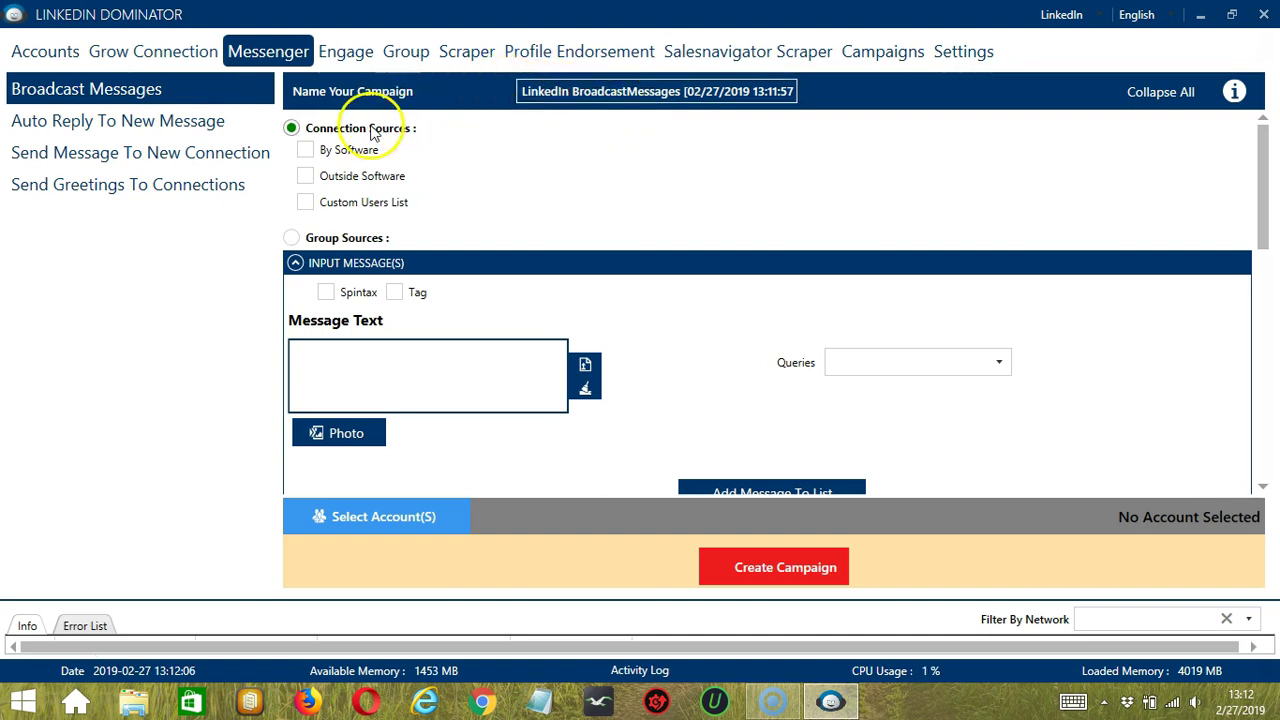
Add a 'Hello' message for By Software connections to the campaign's message list
{"action": "left_click", "coordinate": [304, 150]}
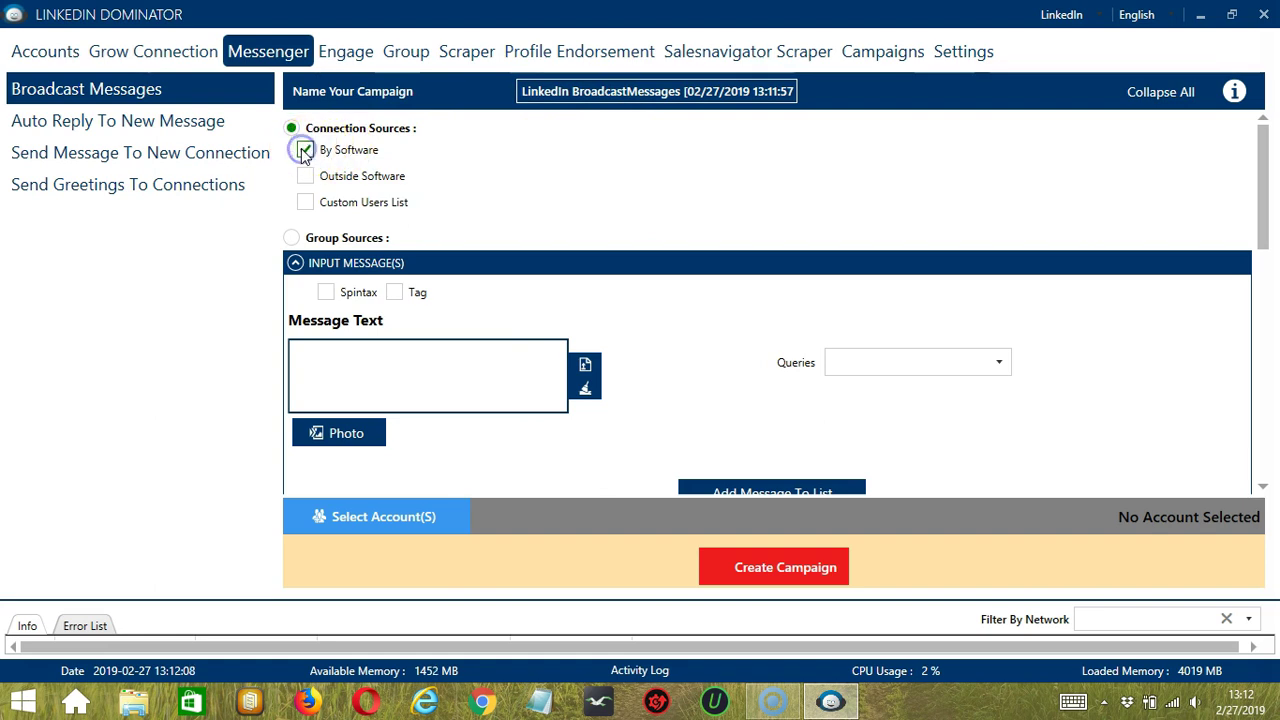
{"action": "left_click", "coordinate": [418, 368]}
{"action": "type", "text": "Hello"}
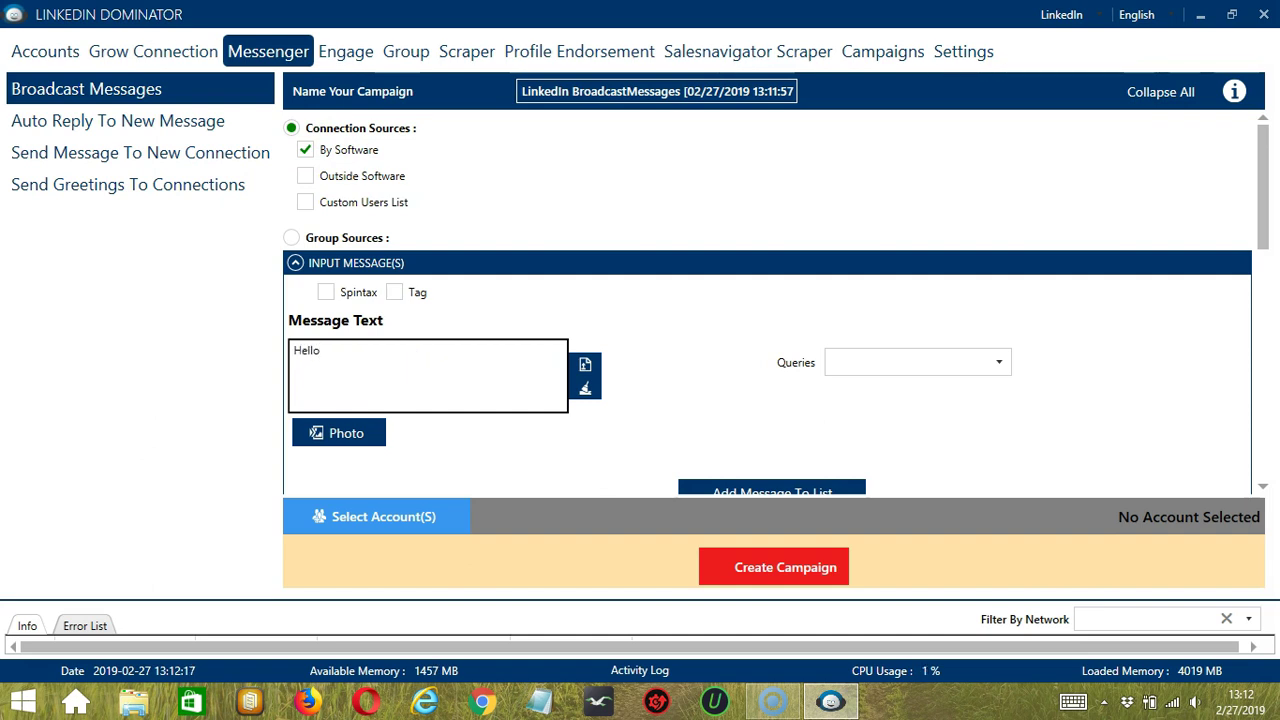
{"action": "left_click", "coordinate": [900, 364]}
{"action": "left_click", "coordinate": [903, 410]}
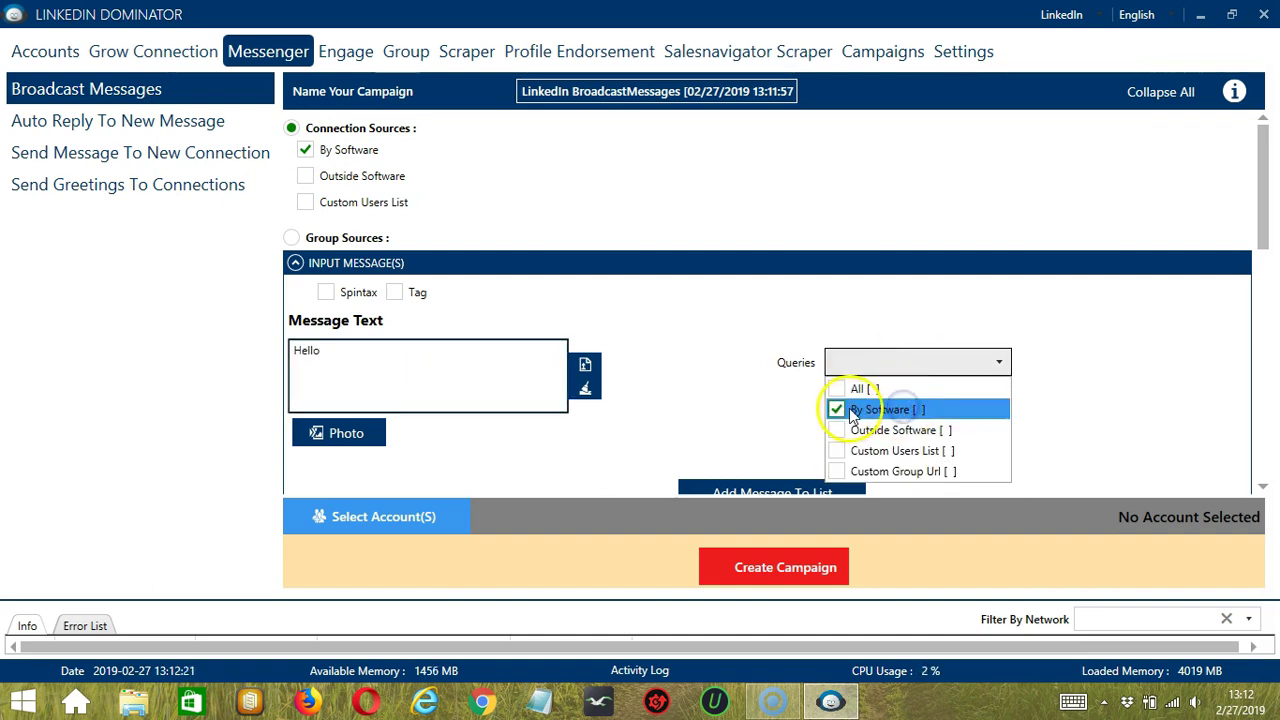
{"action": "left_click", "coordinate": [722, 405]}
{"action": "scroll", "coordinate": [722, 405], "scroll_direction": "down", "scroll_amount": 3}
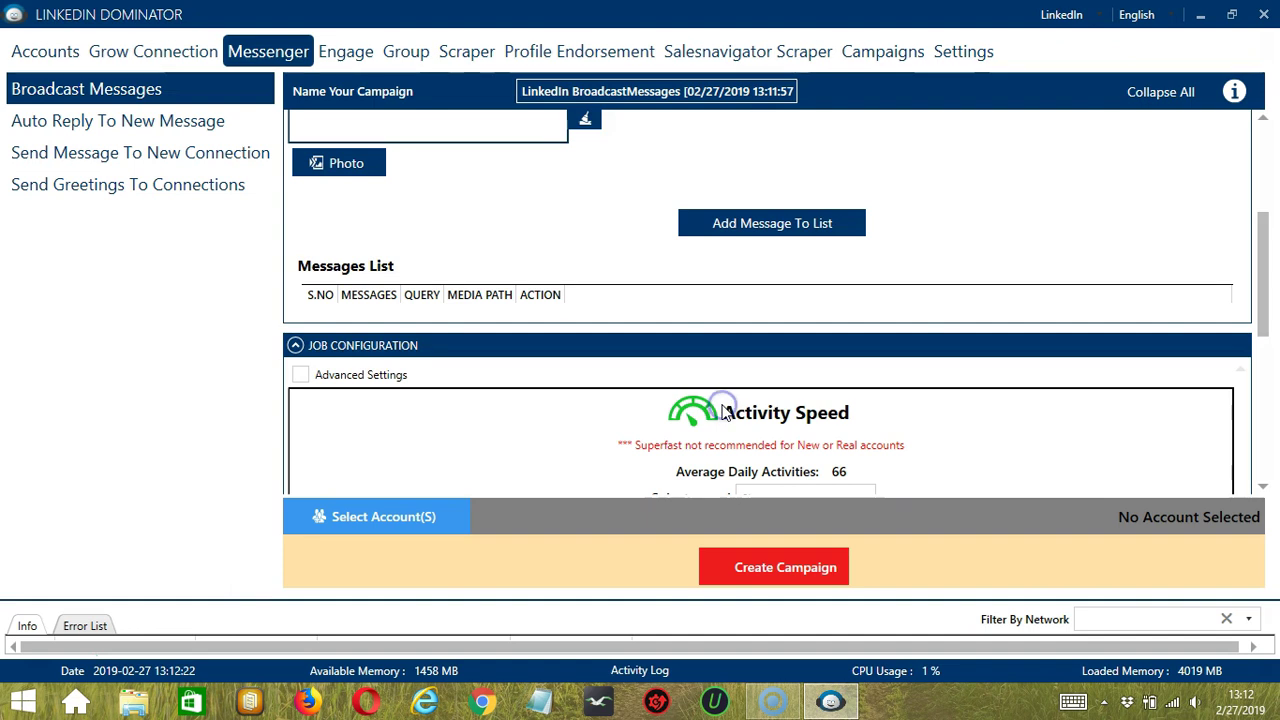
{"action": "left_click", "coordinate": [818, 223]}
Require profile picture, 500+ connections, experience and education details, and skip privately blacklisted users
{"action": "scroll", "coordinate": [1035, 317], "scroll_direction": "down", "scroll_amount": 2}
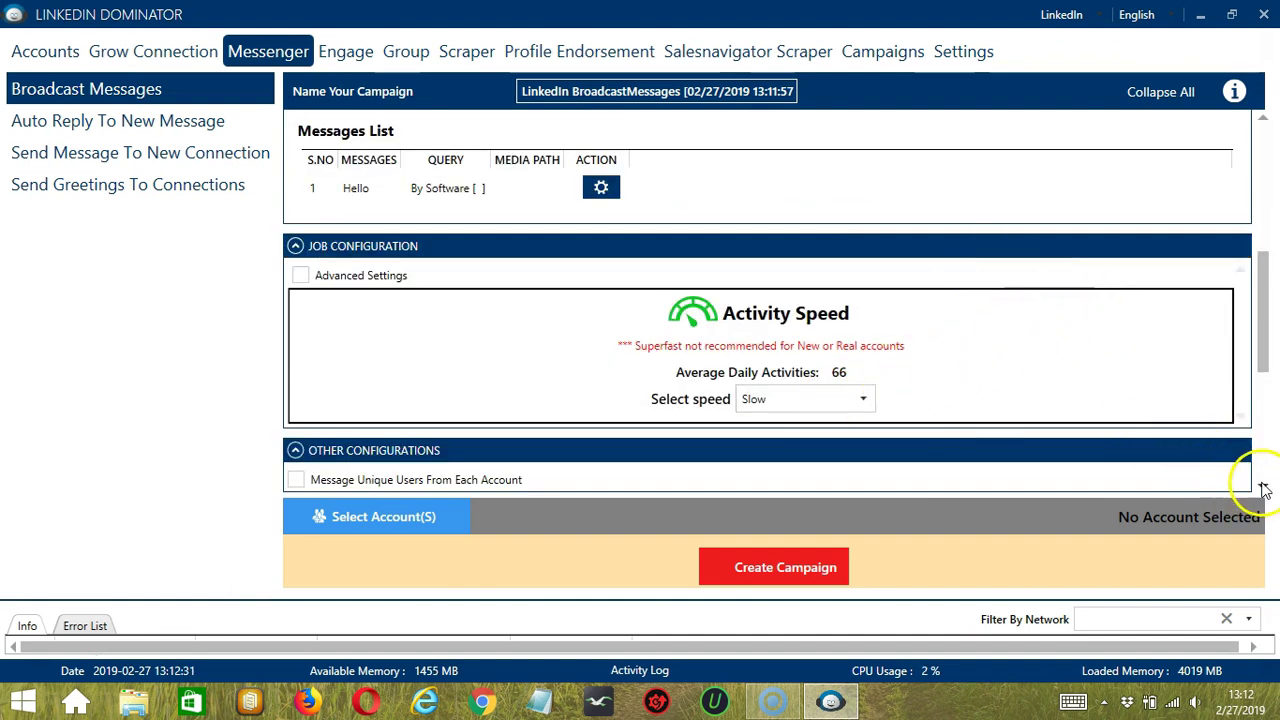
{"action": "scroll", "coordinate": [1248, 486], "scroll_direction": "down", "scroll_amount": 3}
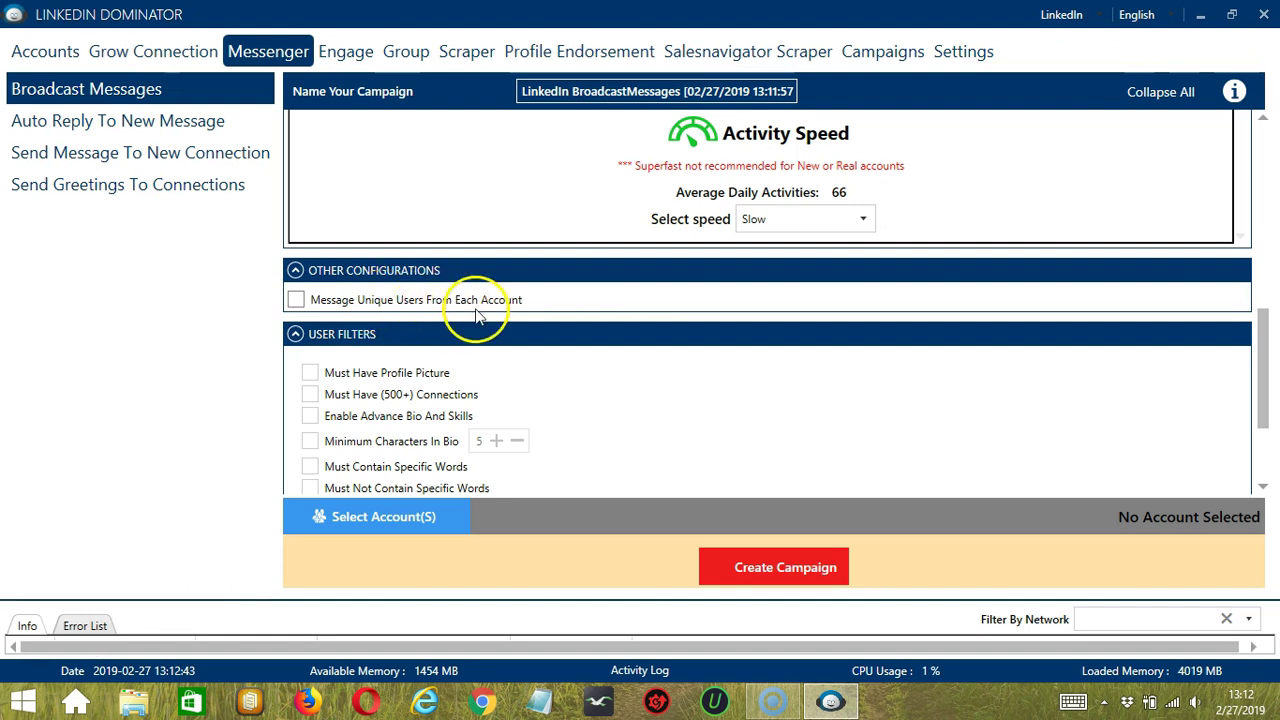
{"action": "left_click", "coordinate": [1264, 486]}
{"action": "left_click", "coordinate": [1264, 486]}
{"action": "left_click", "coordinate": [361, 216]}
{"action": "left_click", "coordinate": [387, 237]}
{"action": "left_click", "coordinate": [401, 383]}
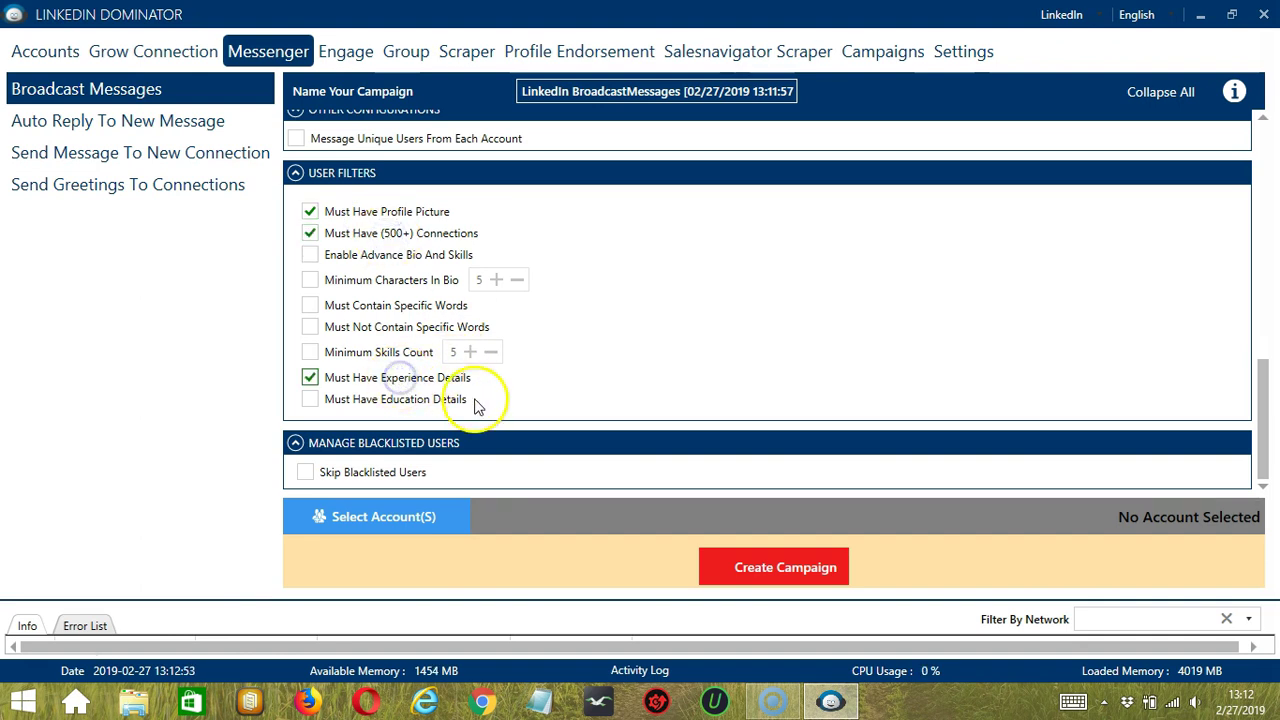
{"action": "left_click", "coordinate": [438, 402]}
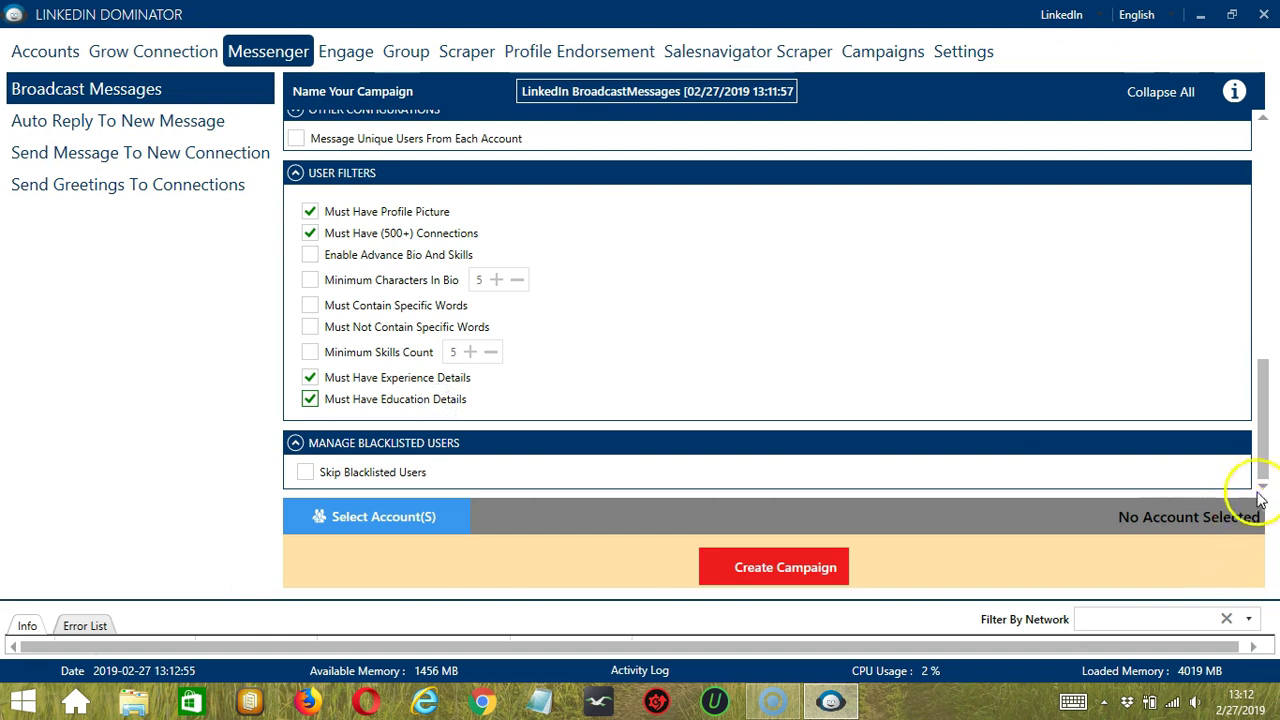
{"action": "left_click", "coordinate": [357, 472]}
{"action": "left_click", "coordinate": [324, 472]}
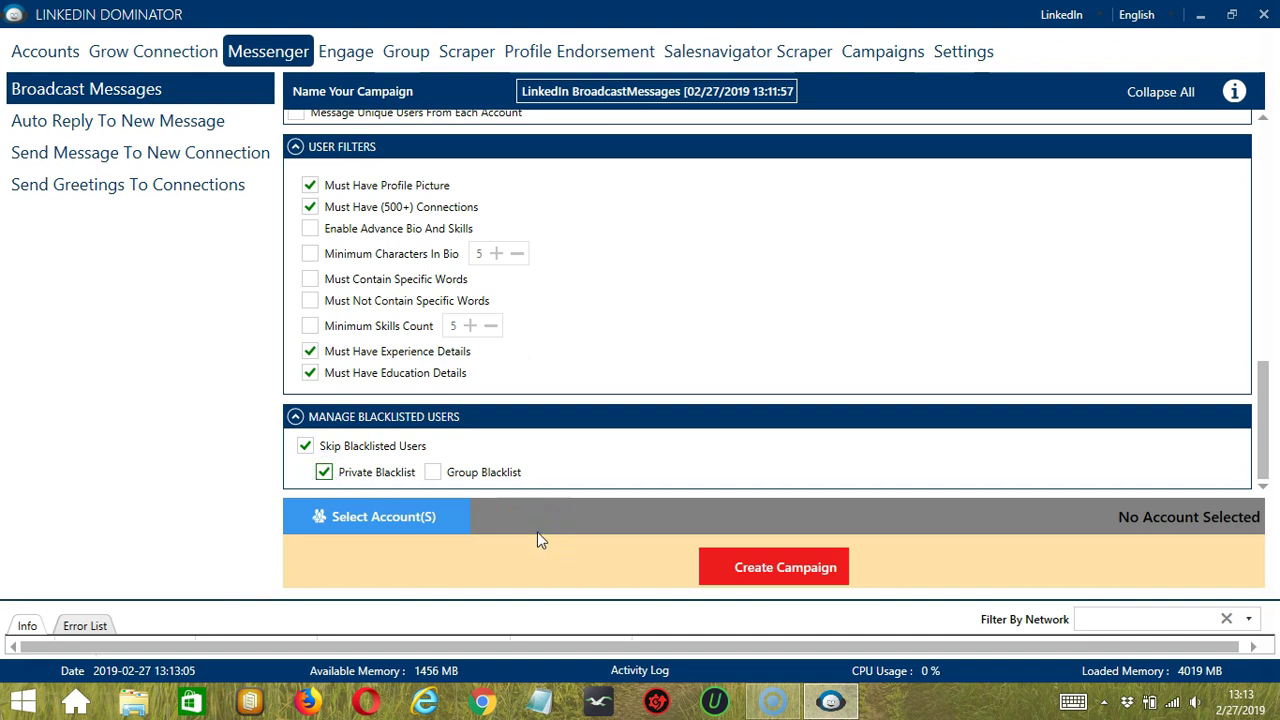
Assign the only LinkedIn account and create the campaign, overriding its previous broadcast settings
{"action": "left_click", "coordinate": [444, 518]}
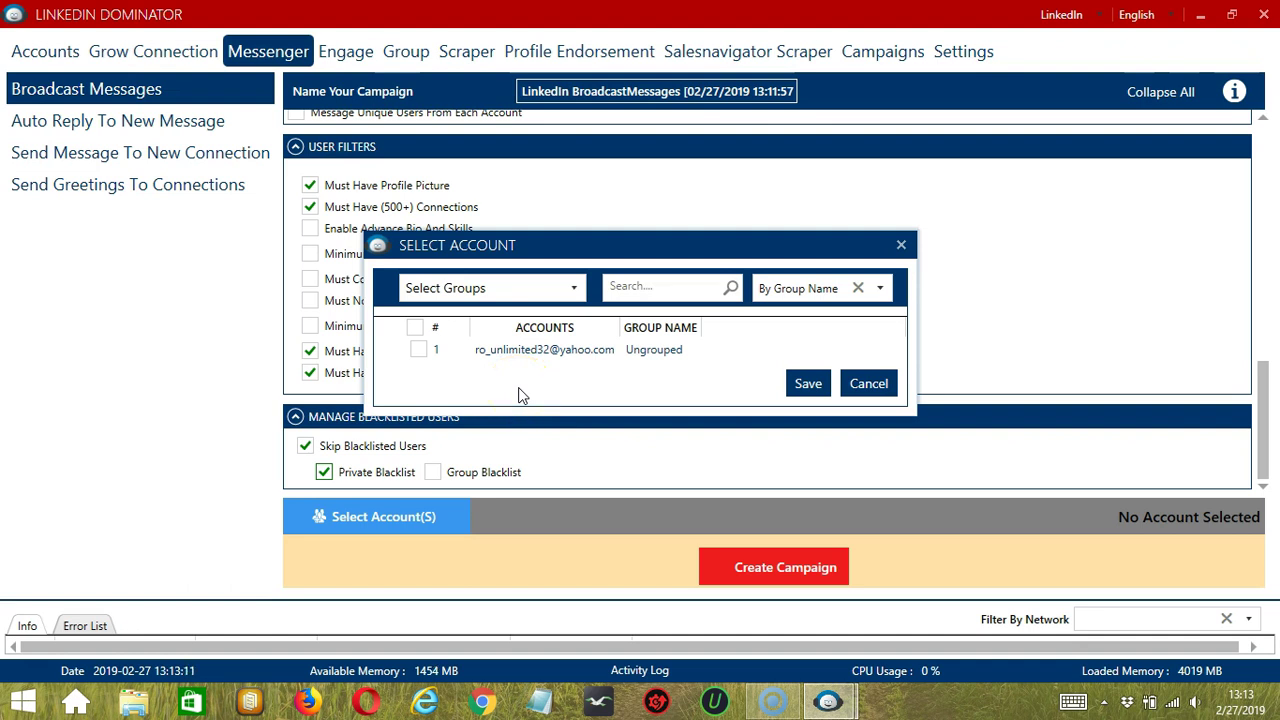
{"action": "left_click", "coordinate": [422, 350]}
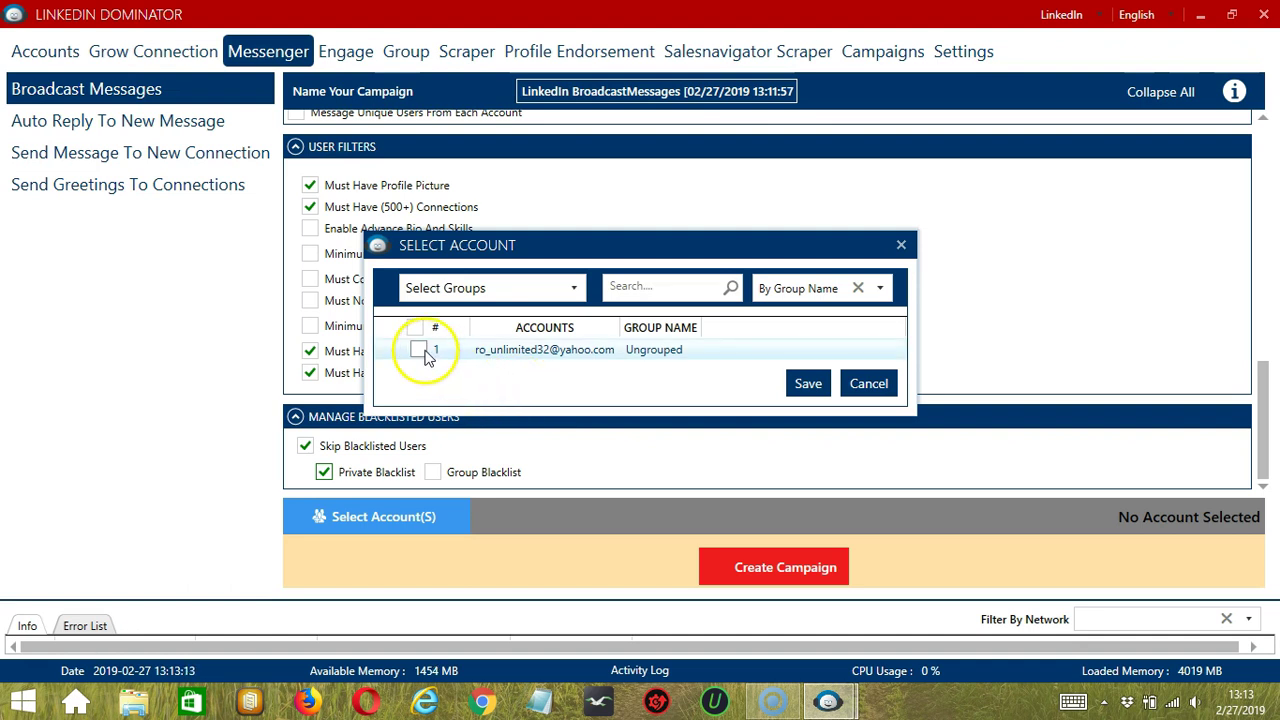
{"action": "left_click", "coordinate": [819, 380]}
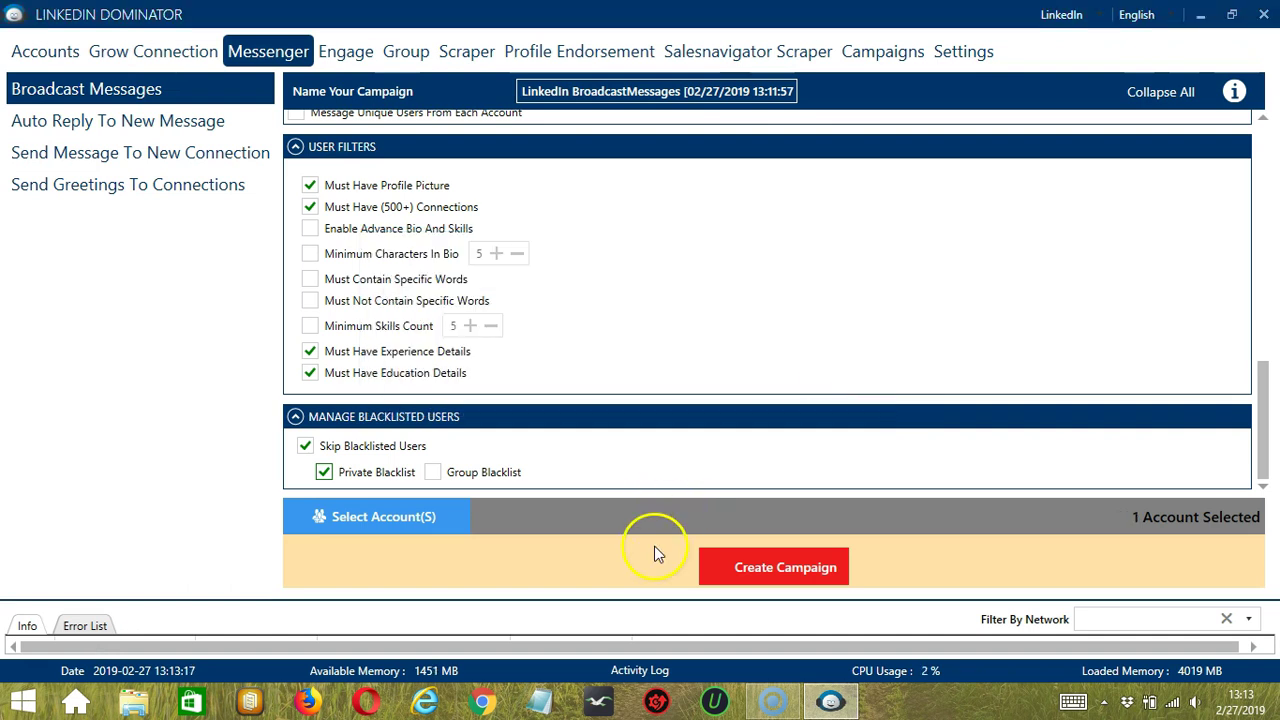
{"action": "left_click", "coordinate": [724, 563]}
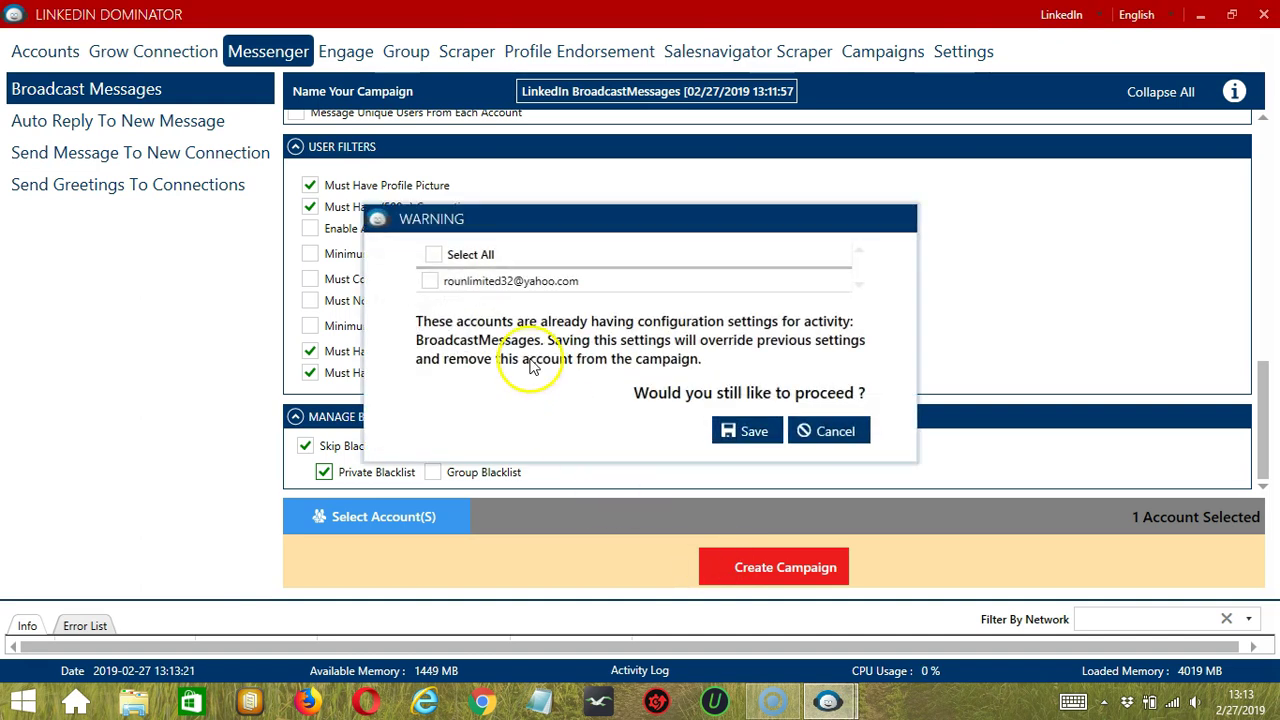
{"action": "left_click", "coordinate": [429, 281]}
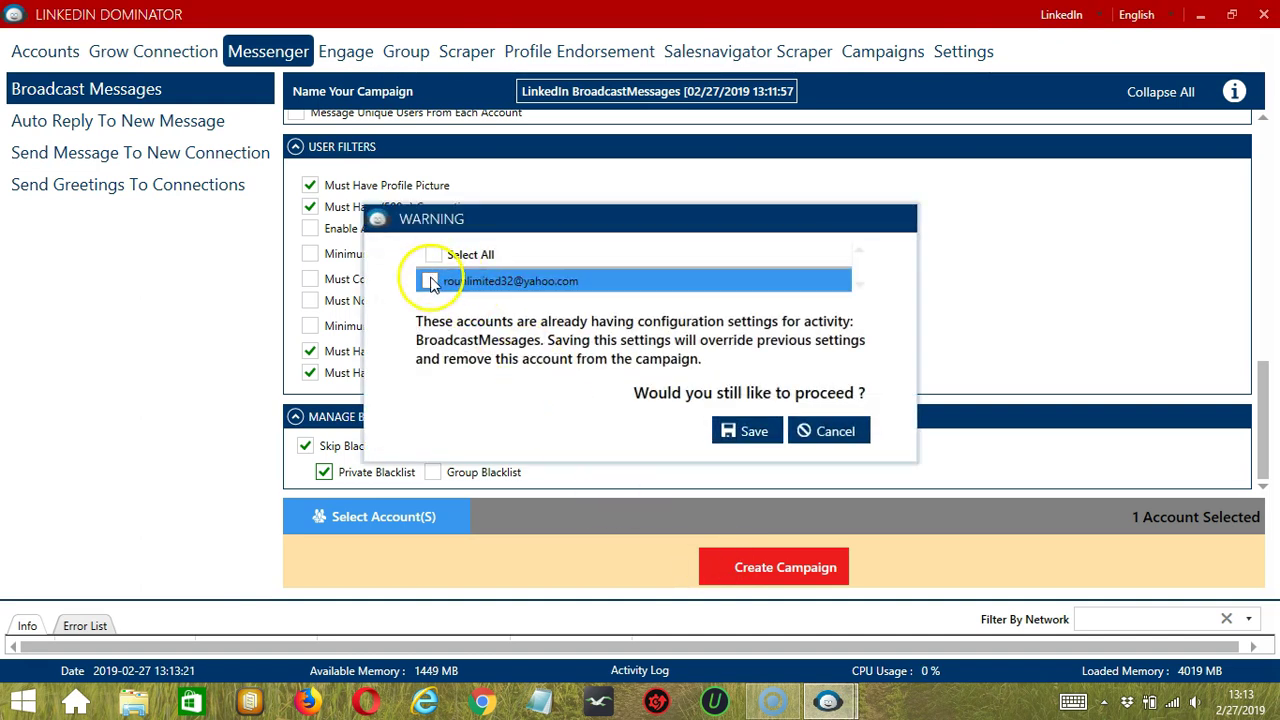
{"action": "left_click", "coordinate": [781, 432]}
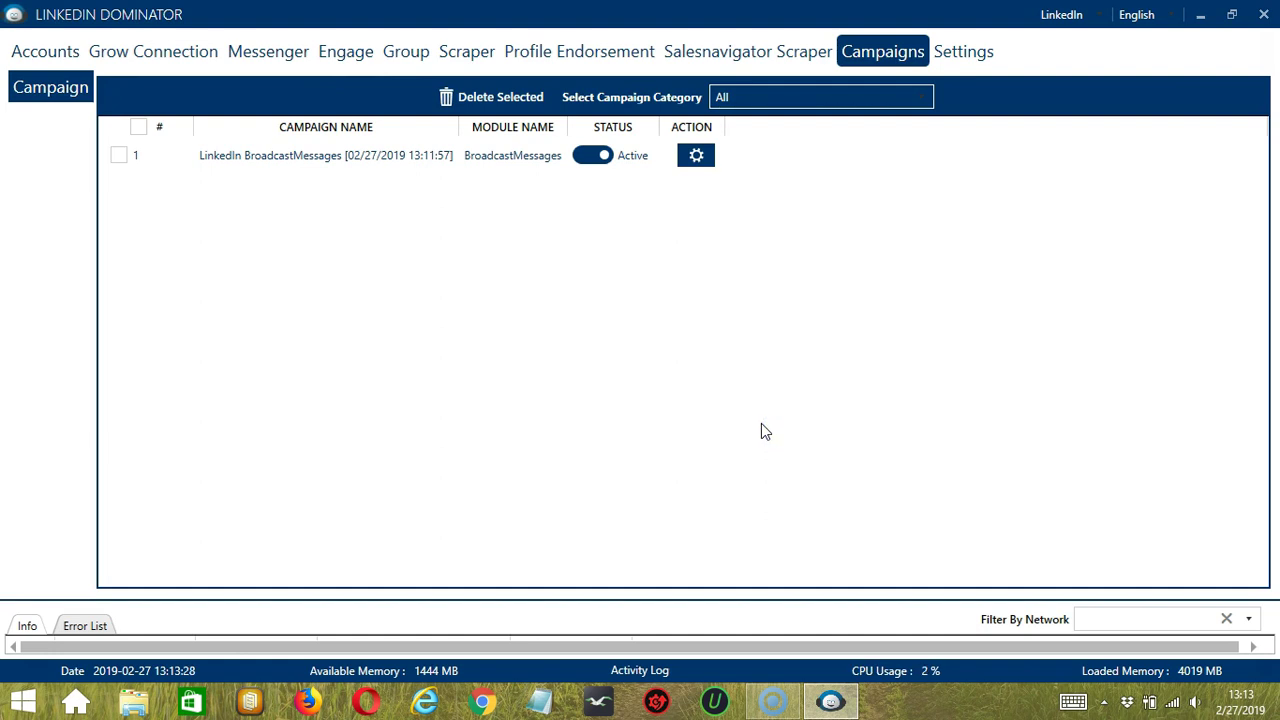
Switch the LinkedIn BroadcastMessages campaign's status toggle off to pause it
{"action": "left_click", "coordinate": [620, 329]}
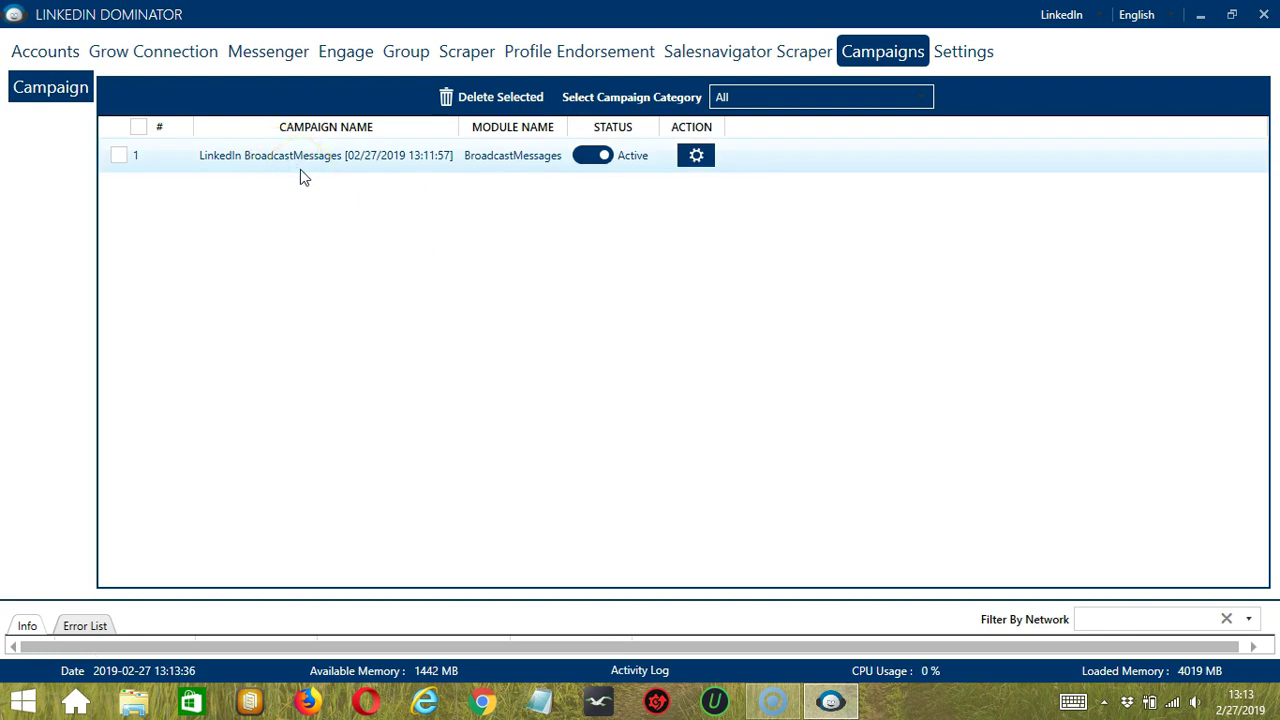
{"action": "left_click", "coordinate": [593, 156]}
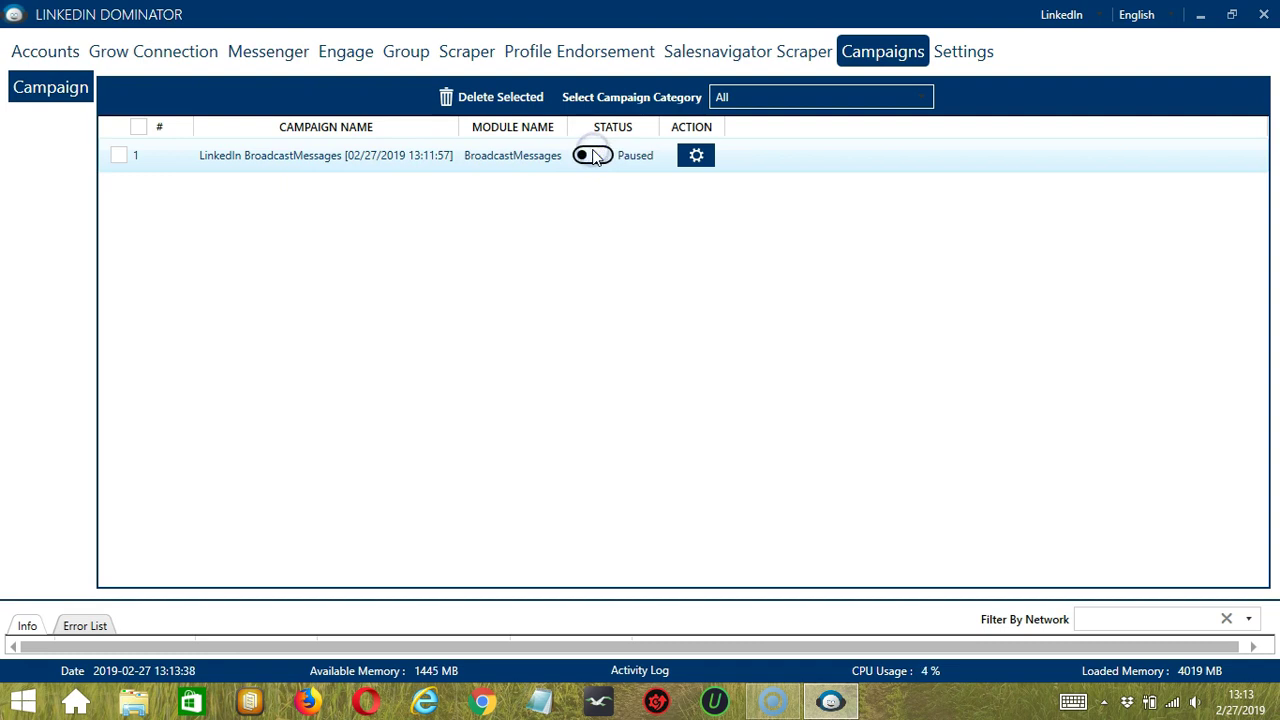
{"action": "left_click", "coordinate": [710, 160]}
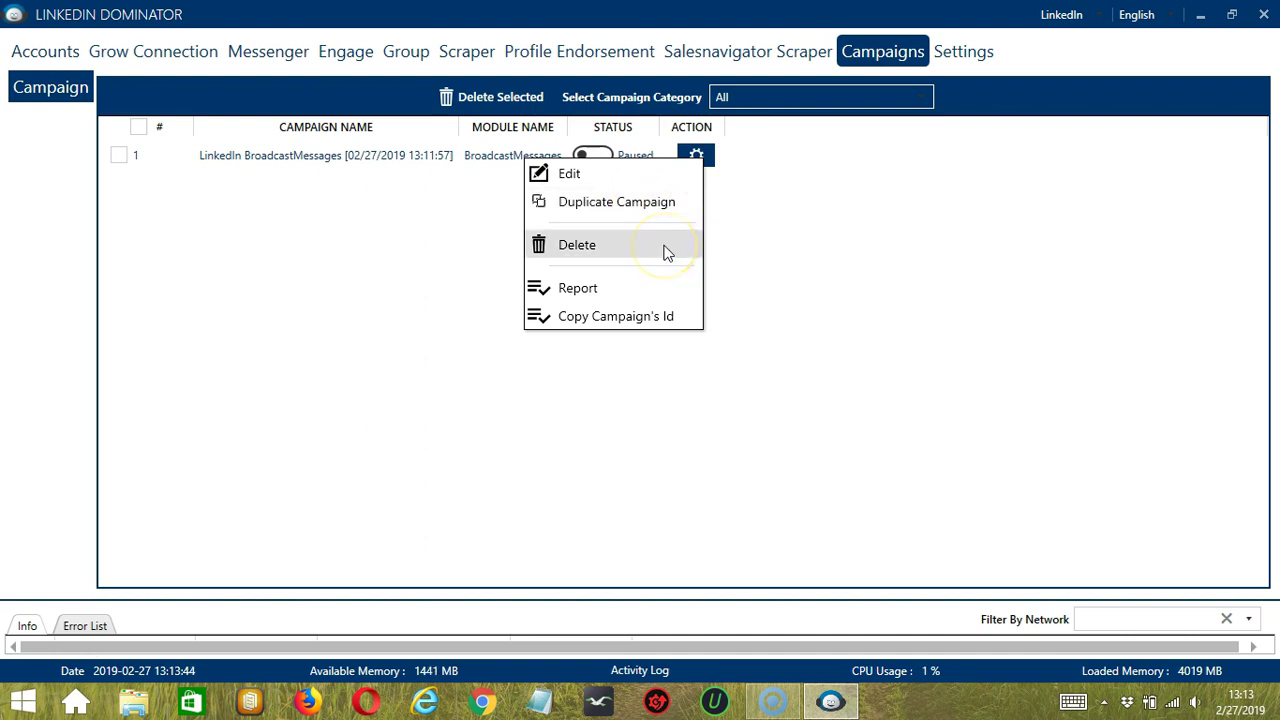
{"action": "left_click", "coordinate": [829, 233]}
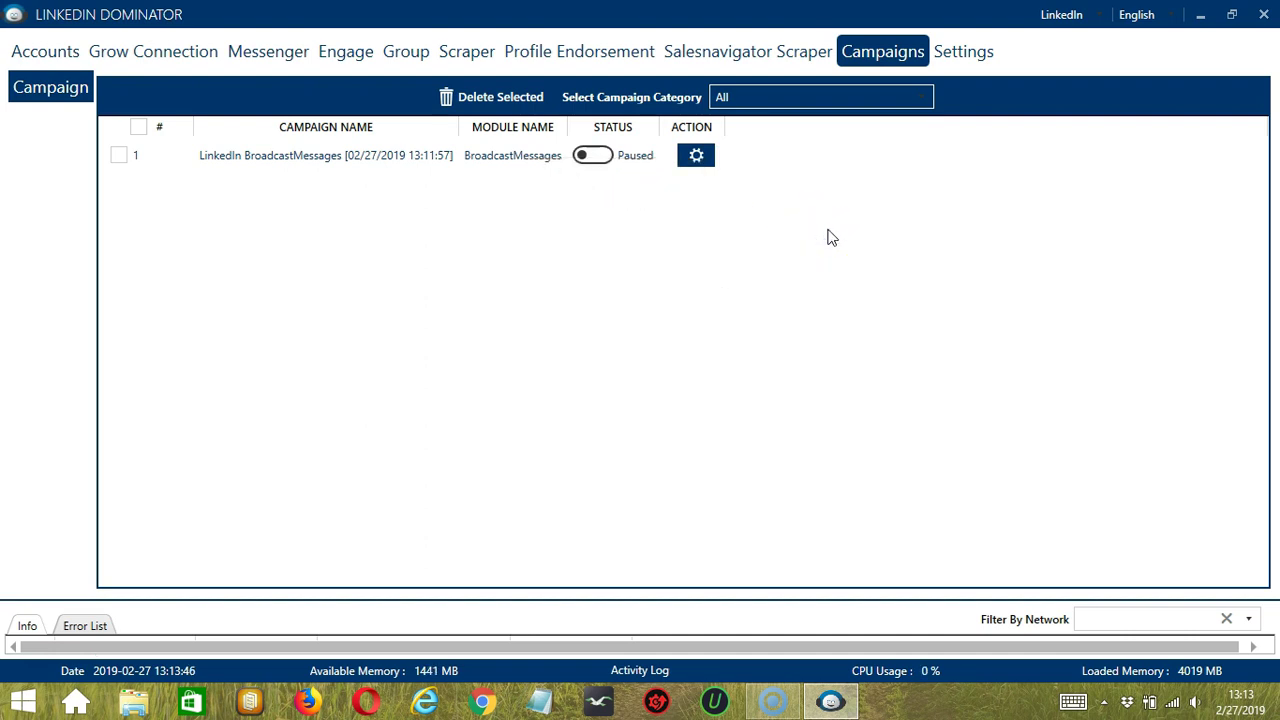